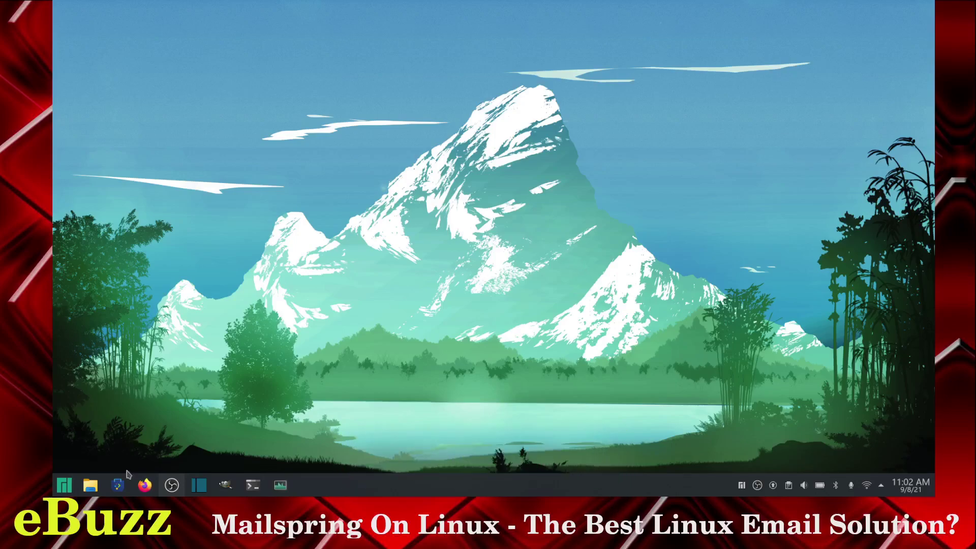
# Step: Open the Add/Remove Software manager, centre it and enlarge its window
pyautogui.click(116, 486)
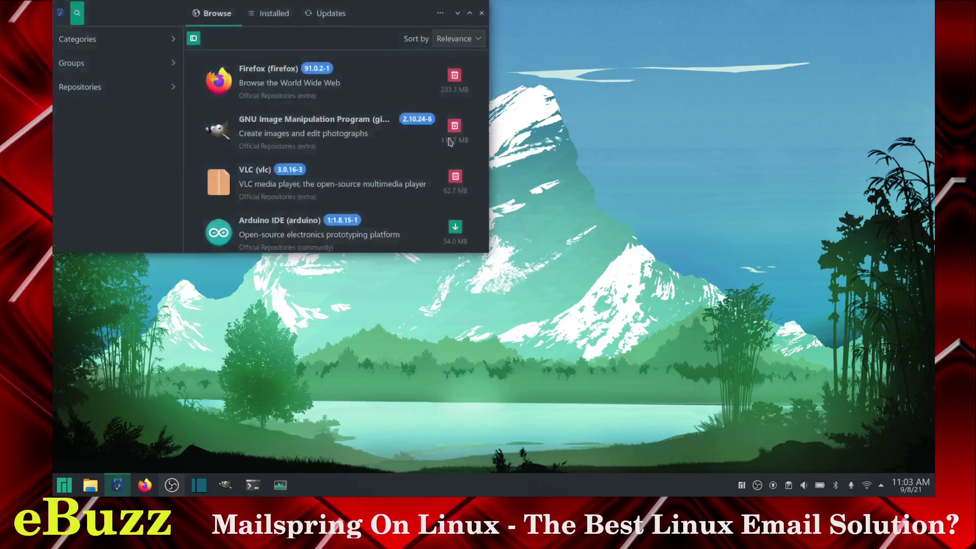
pyautogui.moveTo(387, 12); pyautogui.dragTo(560, 108)
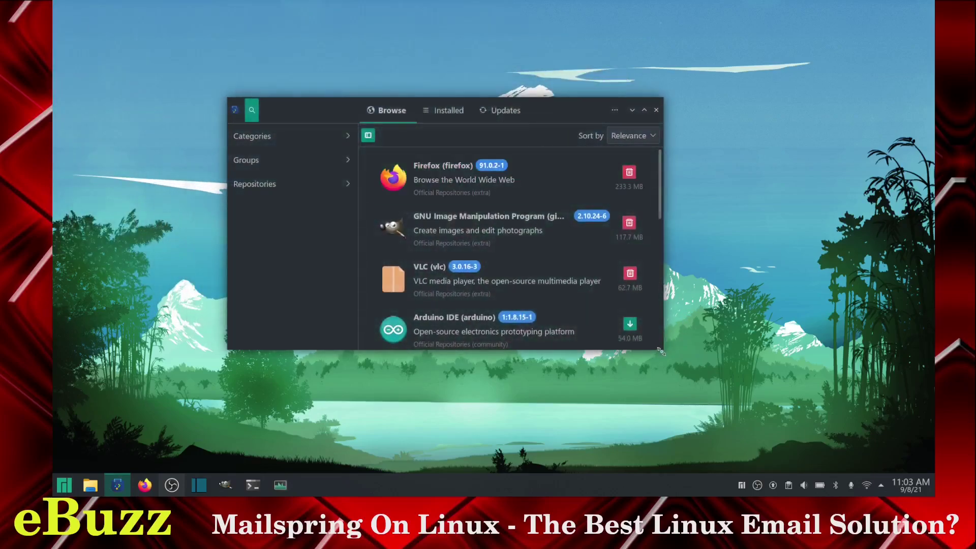
pyautogui.moveTo(683, 364); pyautogui.dragTo(785, 435)
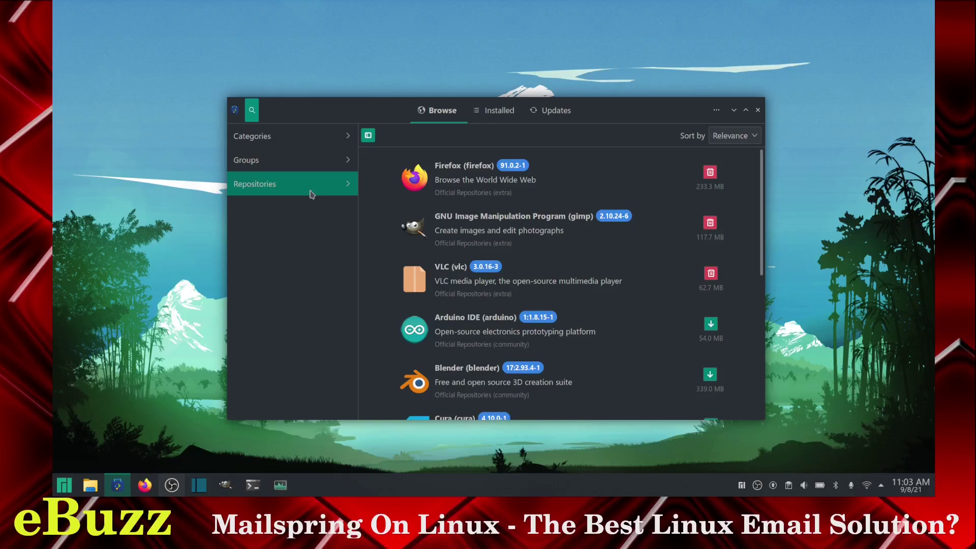
# Step: Search for 'mailspring' and install it from the AUR, authorising with the account password
pyautogui.click(252, 116)
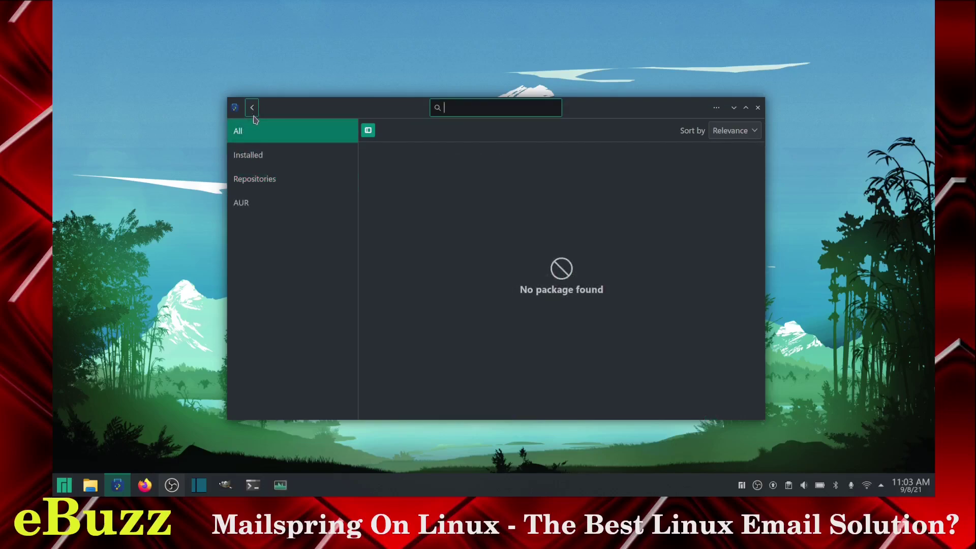
pyautogui.write('mailspring')
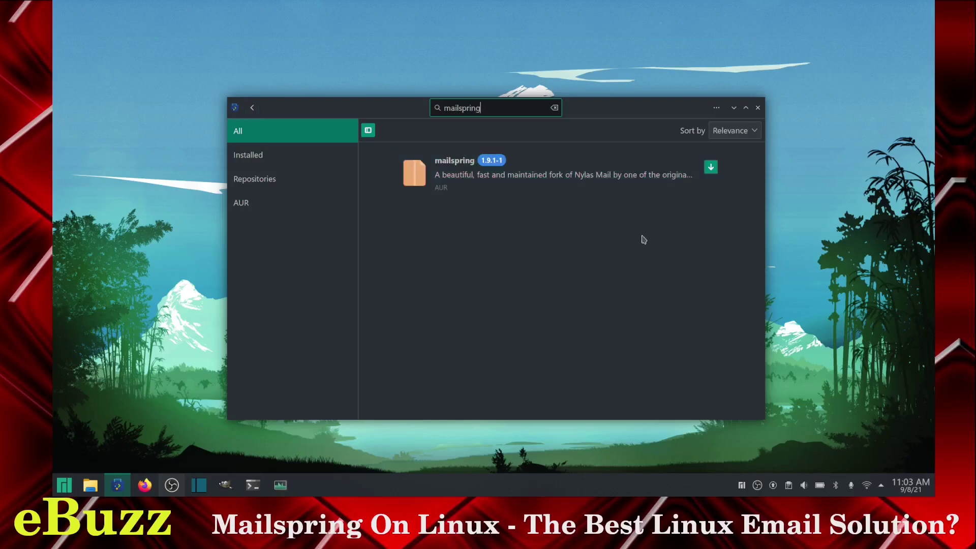
pyautogui.click(710, 168)
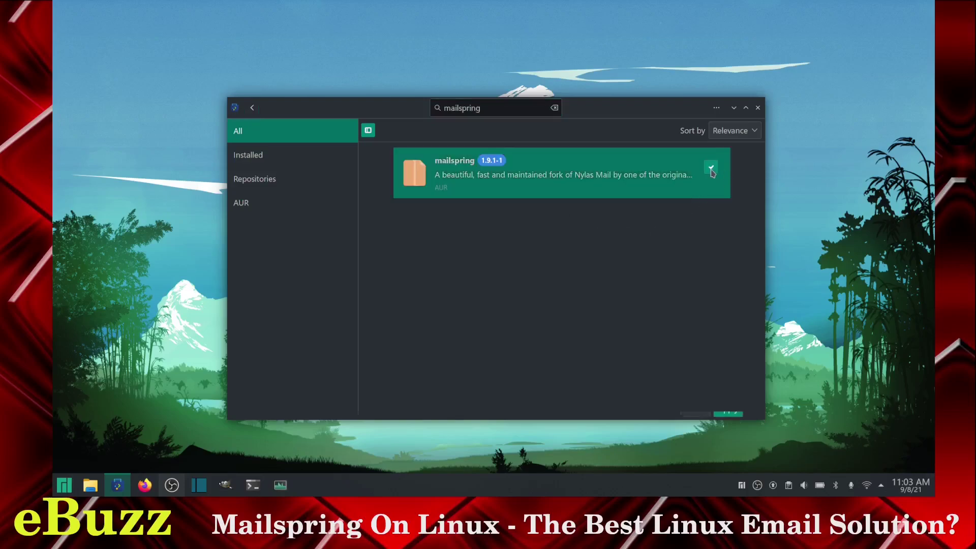
pyautogui.click(729, 410)
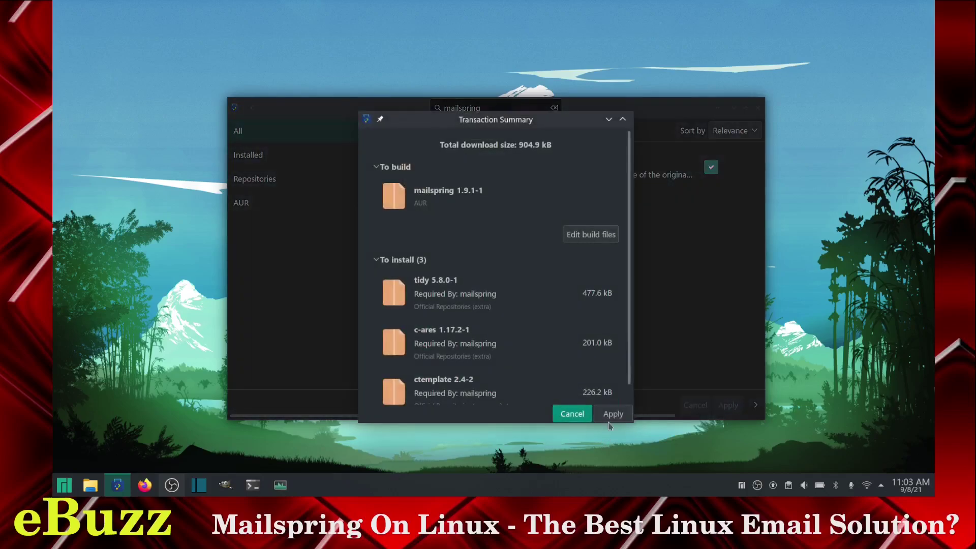
pyautogui.click(612, 414)
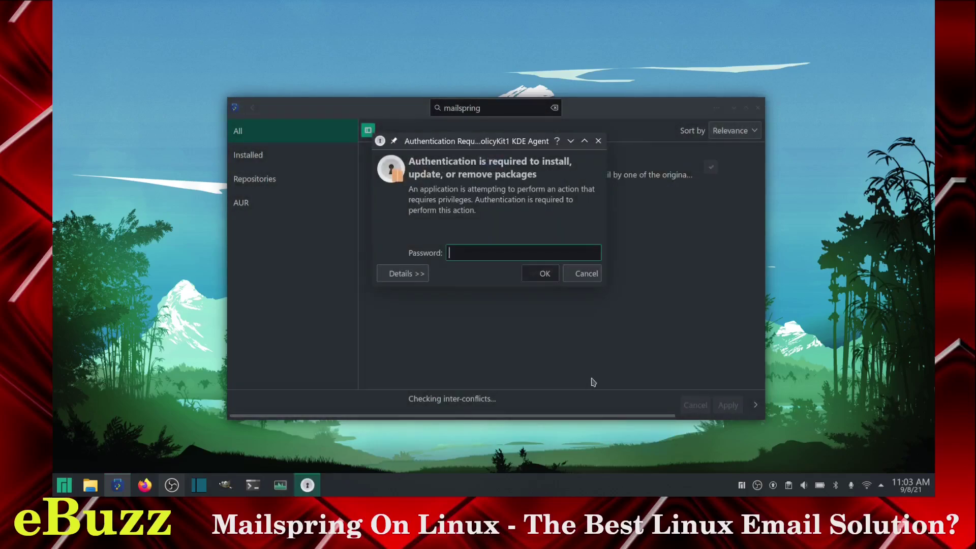
pyautogui.write('******')
pyautogui.press('Return')
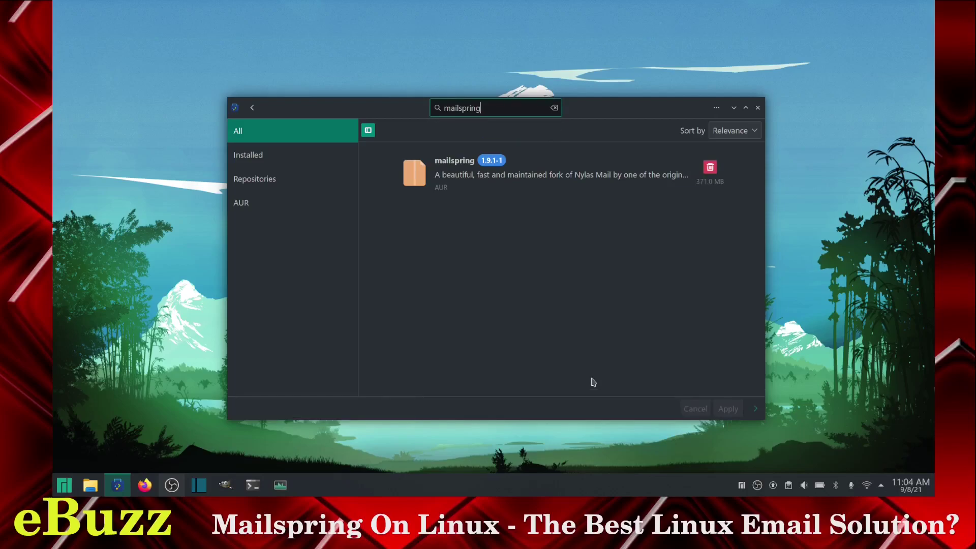
# Step: Search 'gnome keyring' and install the gnome-keyring 1:40.0-1 package
pyautogui.press('BackSpace')
pyautogui.press('BackSpace')
pyautogui.press('BackSpace')
pyautogui.press('BackSpace')
pyautogui.press('BackSpace')
pyautogui.press('BackSpace')
pyautogui.press('BackSpace')
pyautogui.press('BackSpace')
pyautogui.press('BackSpace')
pyautogui.press('BackSpace')
pyautogui.write('gnome keyring')
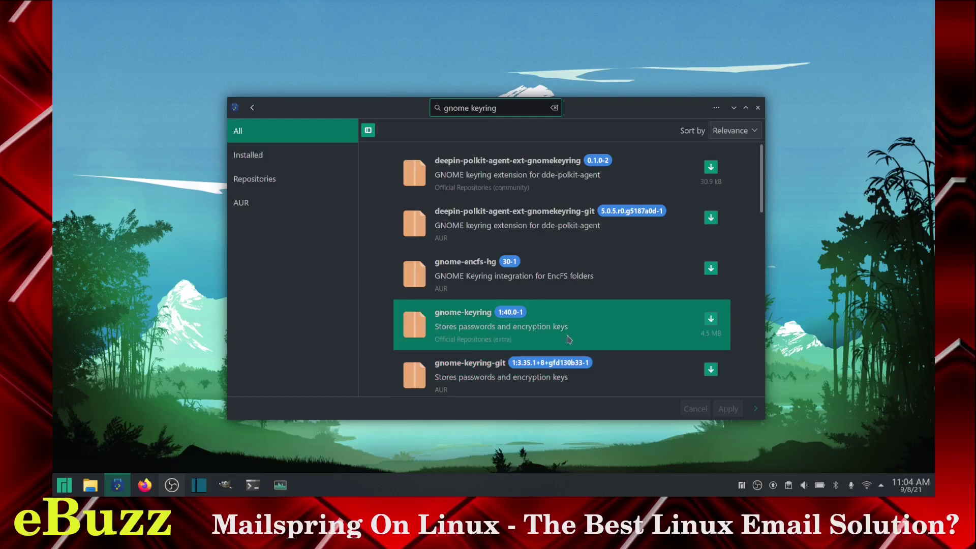
pyautogui.click(710, 319)
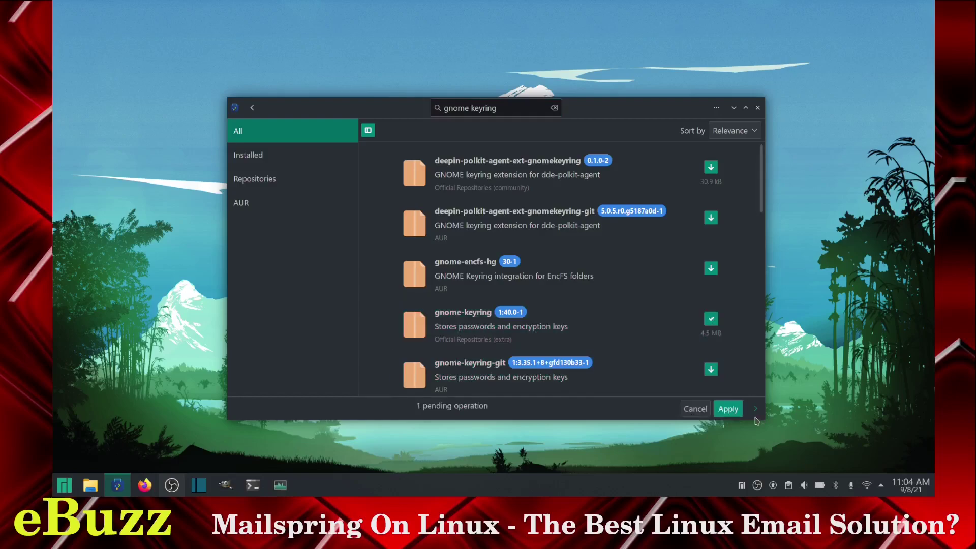
pyautogui.click(727, 408)
pyautogui.click(607, 413)
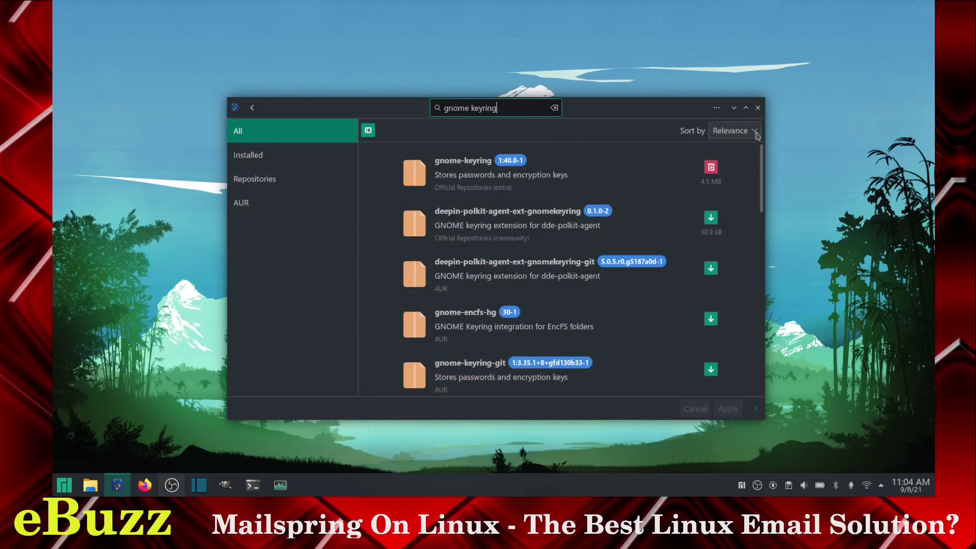
# Step: Close Pamac and launch Mailspring by searching 'mail' in the application launcher
pyautogui.click(757, 107)
pyautogui.click(66, 484)
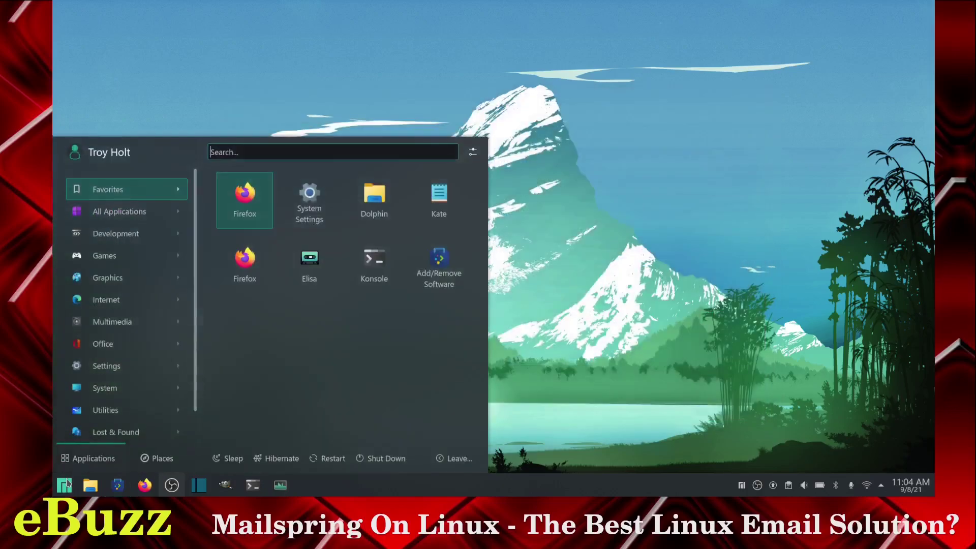
pyautogui.write('mail')
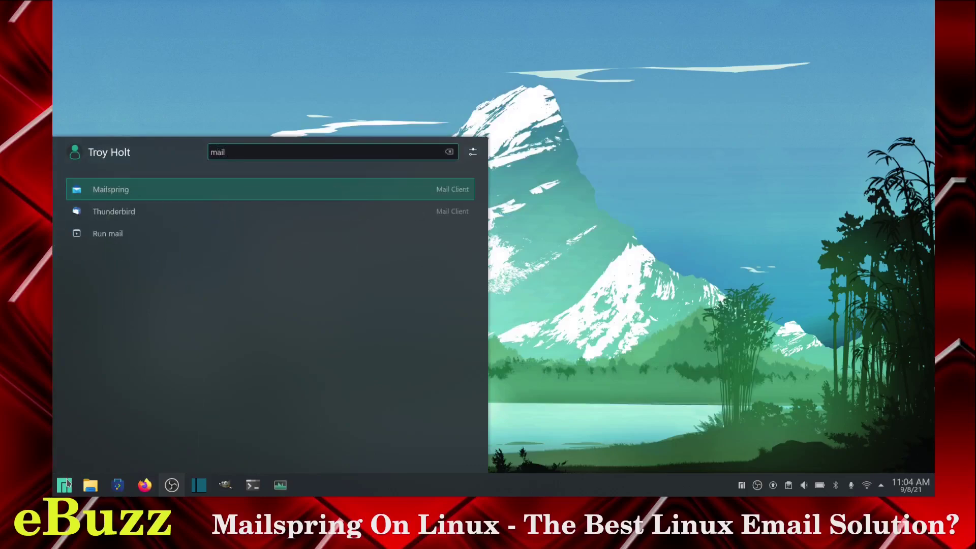
pyautogui.click(130, 191)
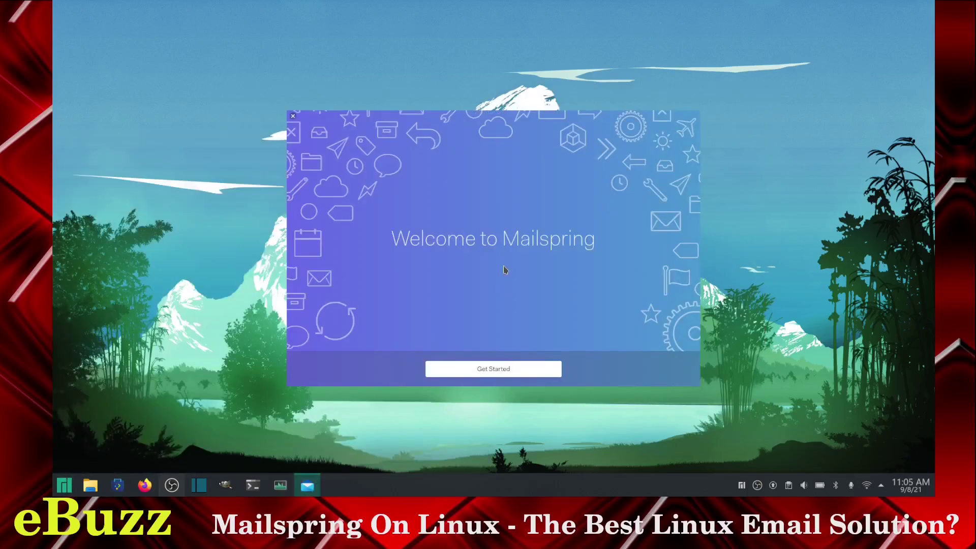
# Step: Go through the welcome tour: Get Started, then three Next pages
pyautogui.click(518, 369)
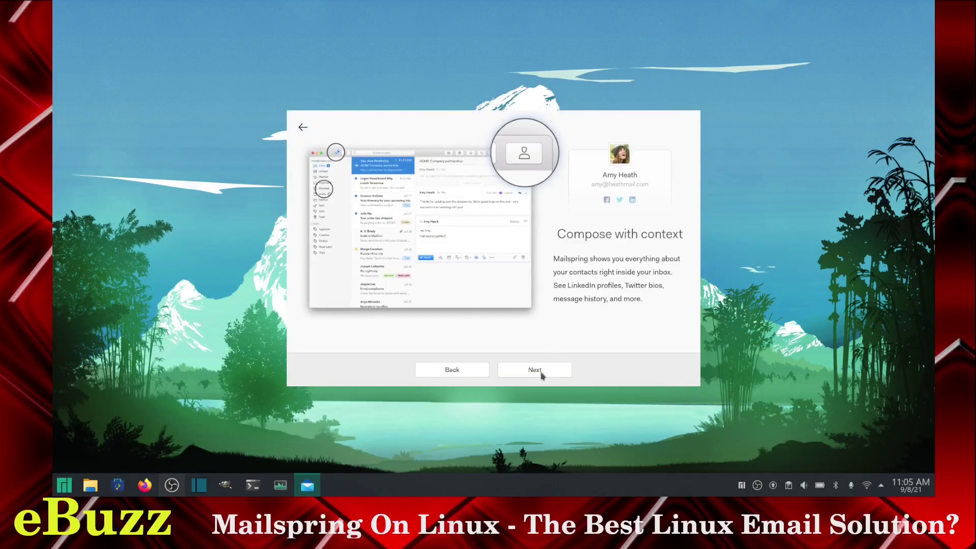
pyautogui.click(540, 373)
pyautogui.click(538, 371)
pyautogui.click(538, 371)
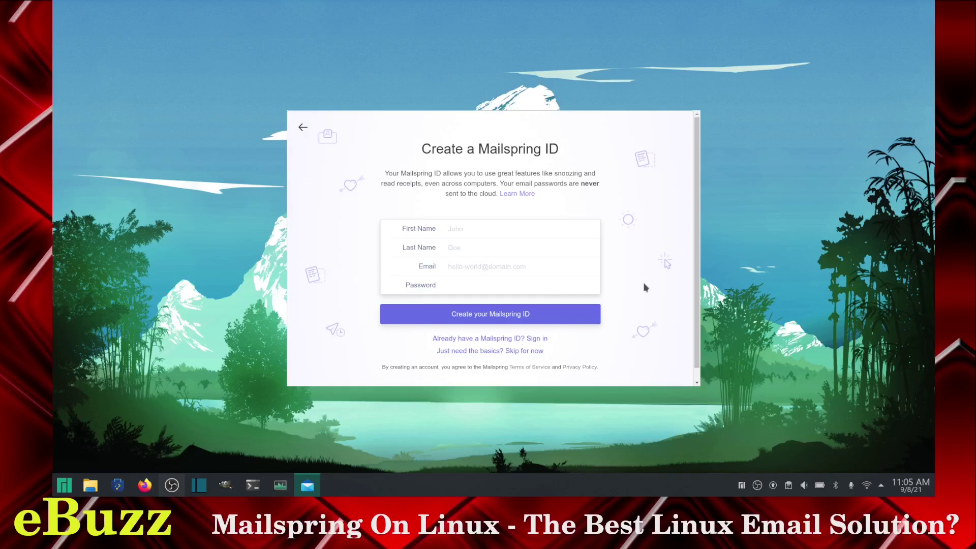
# Step: Skip creating a Mailspring ID and set a password for a new keyring
pyautogui.click(473, 353)
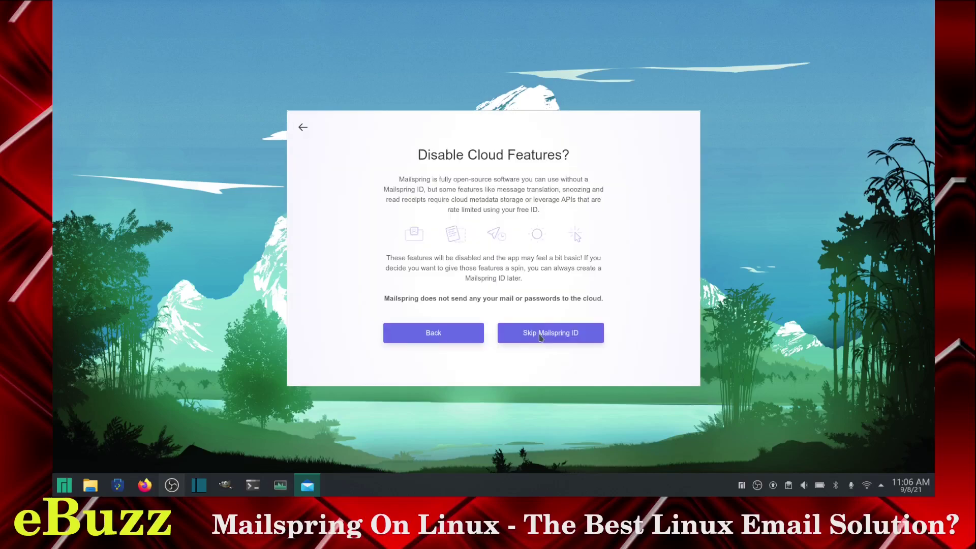
pyautogui.click(540, 338)
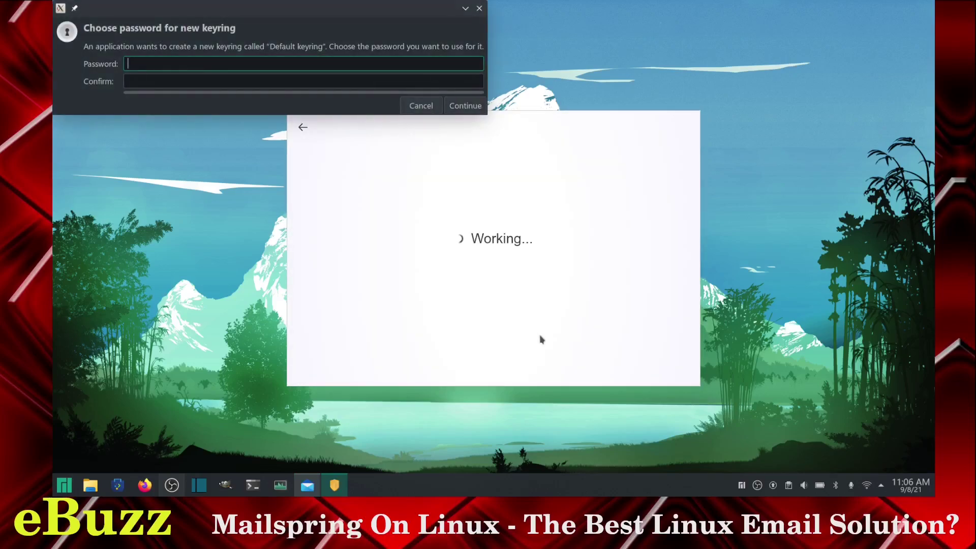
pyautogui.write('*********')
pyautogui.press('Tab')
pyautogui.write('*********')
pyautogui.press('Return')
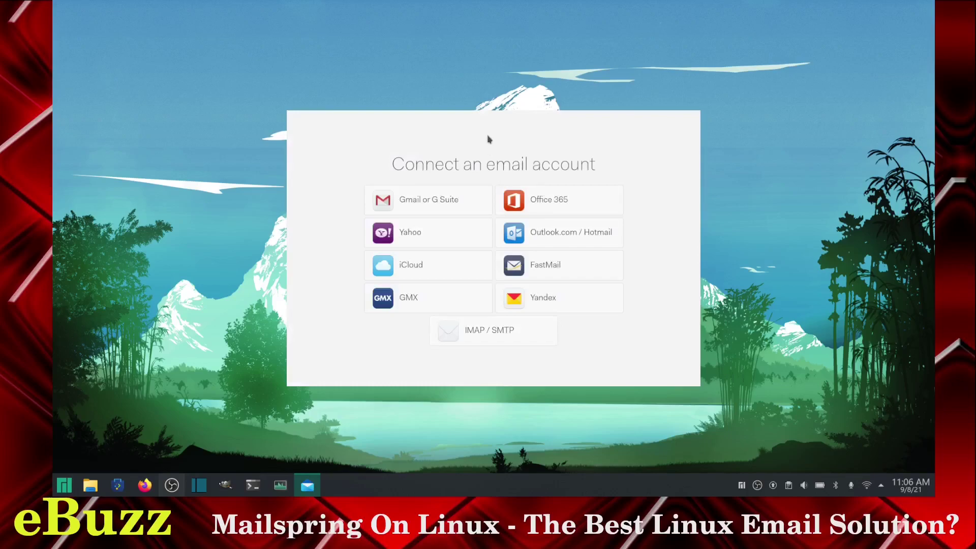
# Step: Connect Gmail through Google sign-in in Firefox, choose Reading Pane On, then close Firefox
pyautogui.click(424, 203)
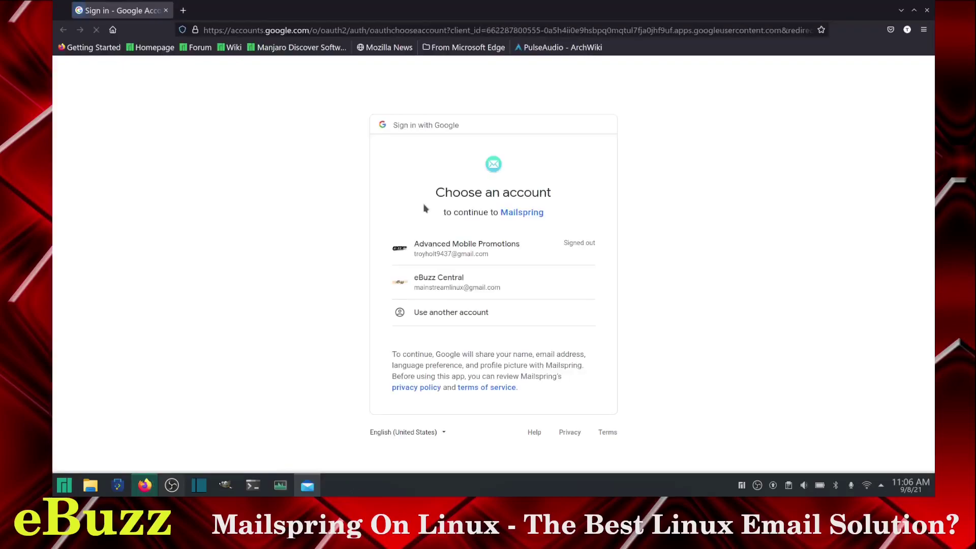
pyautogui.click(457, 283)
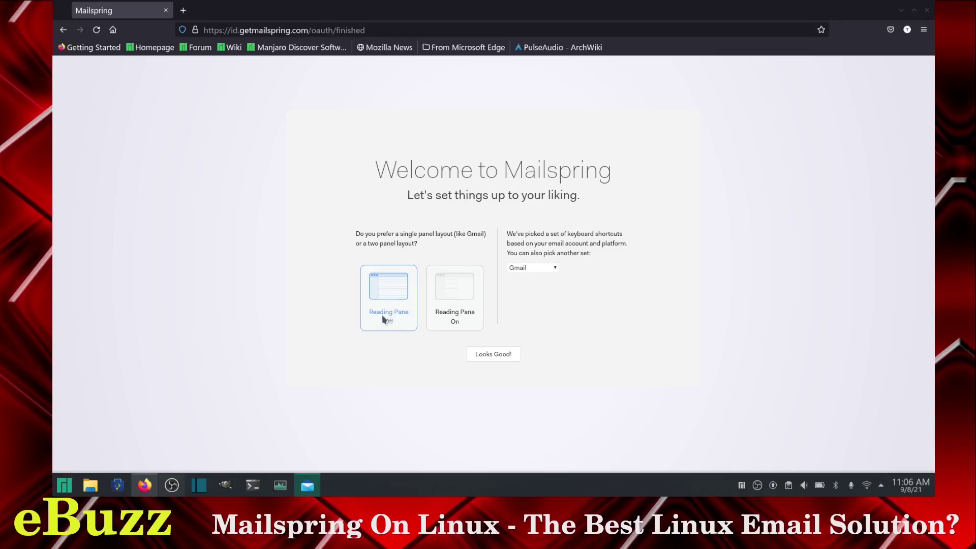
pyautogui.click(448, 296)
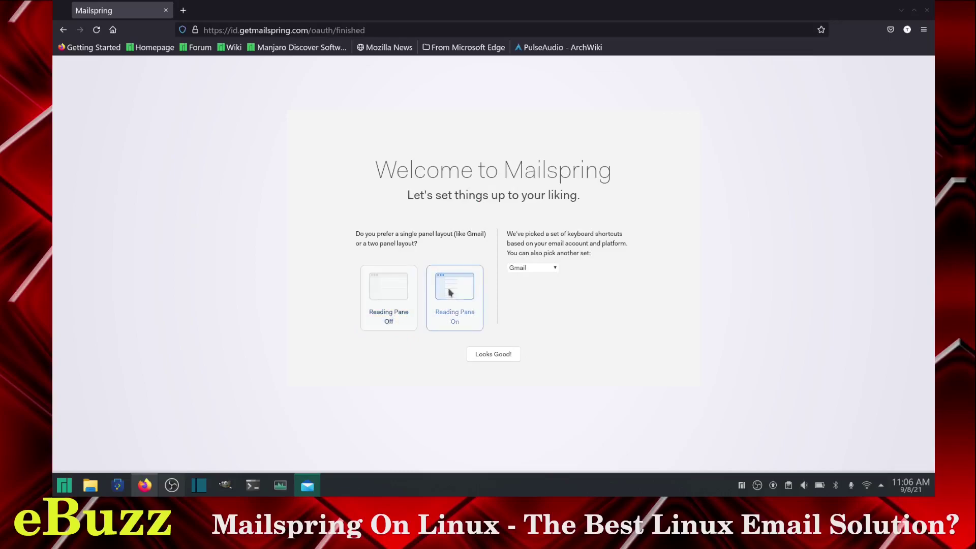
pyautogui.click(507, 357)
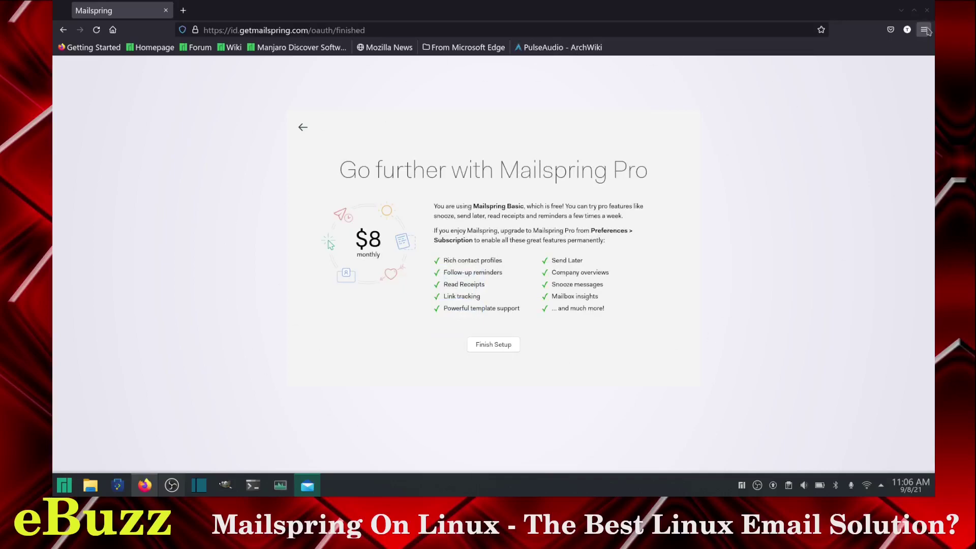
pyautogui.click(927, 10)
# Step: Finish setup, dismiss the update notification and maximise the Mailspring window
pyautogui.click(503, 349)
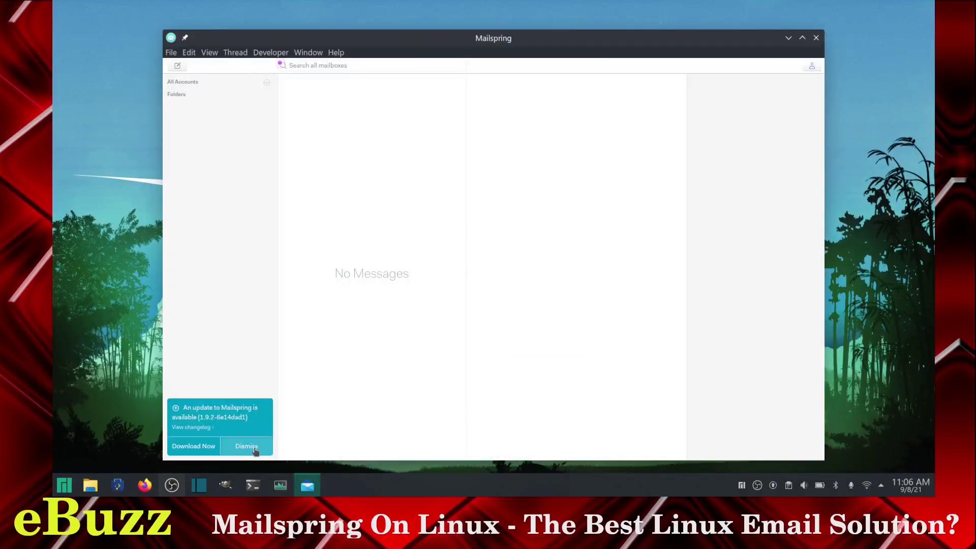
pyautogui.click(247, 446)
pyautogui.doubleClick(717, 42)
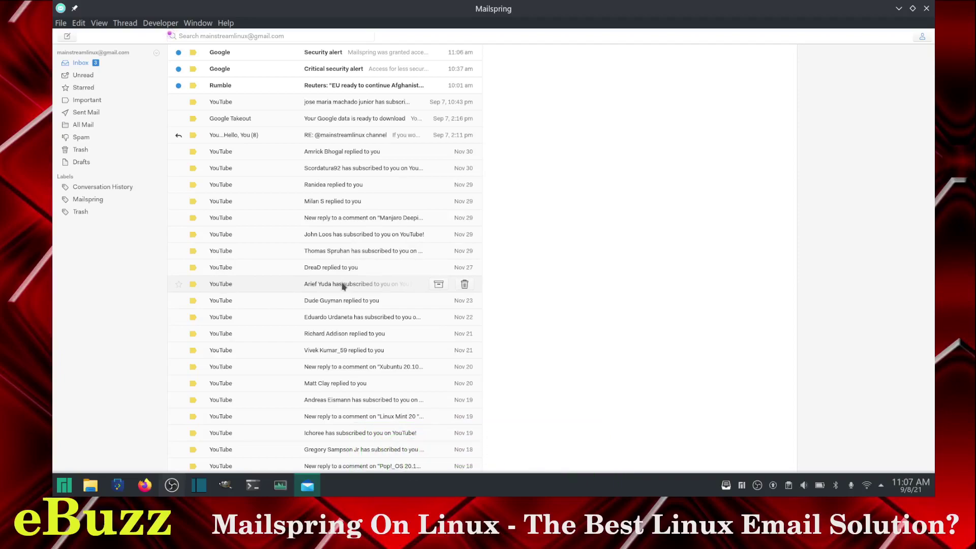
# Step: Switch to the Dark theme via Edit > Change Theme and open the Security alert email
pyautogui.click(60, 23)
pyautogui.moveTo(86, 24)
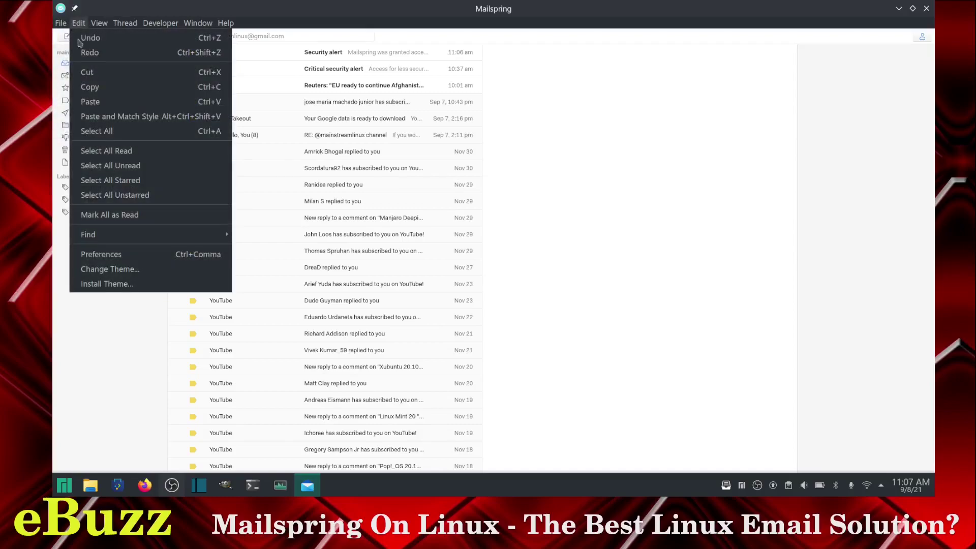
pyautogui.click(96, 269)
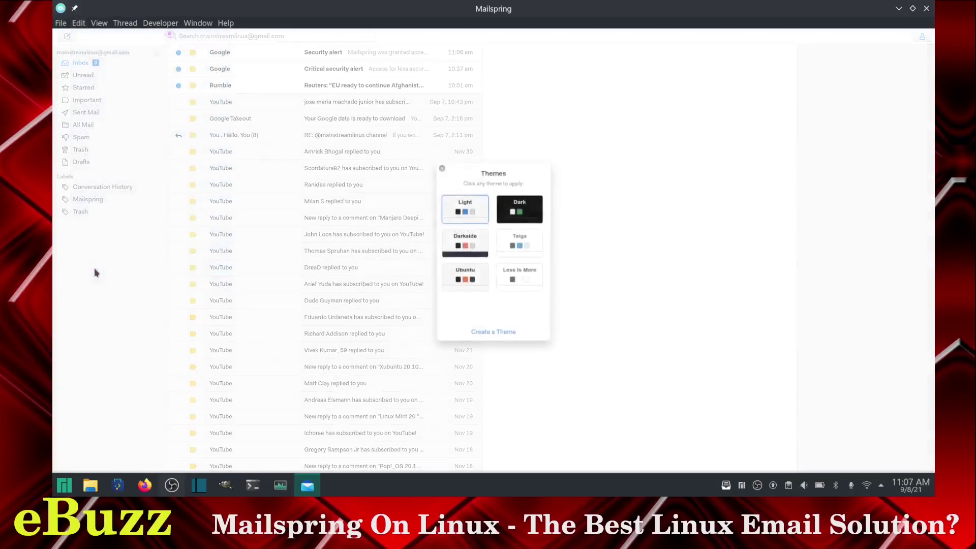
pyautogui.click(519, 213)
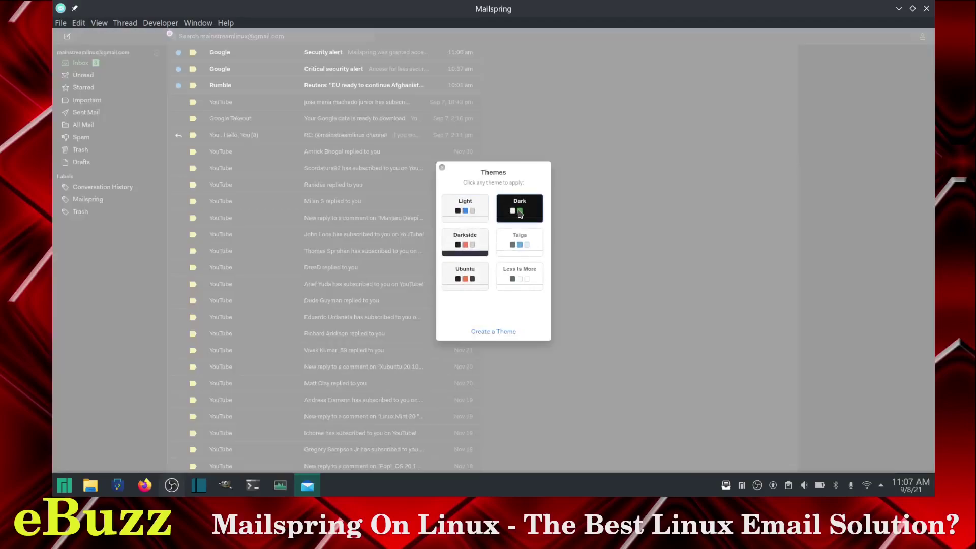
pyautogui.click(441, 167)
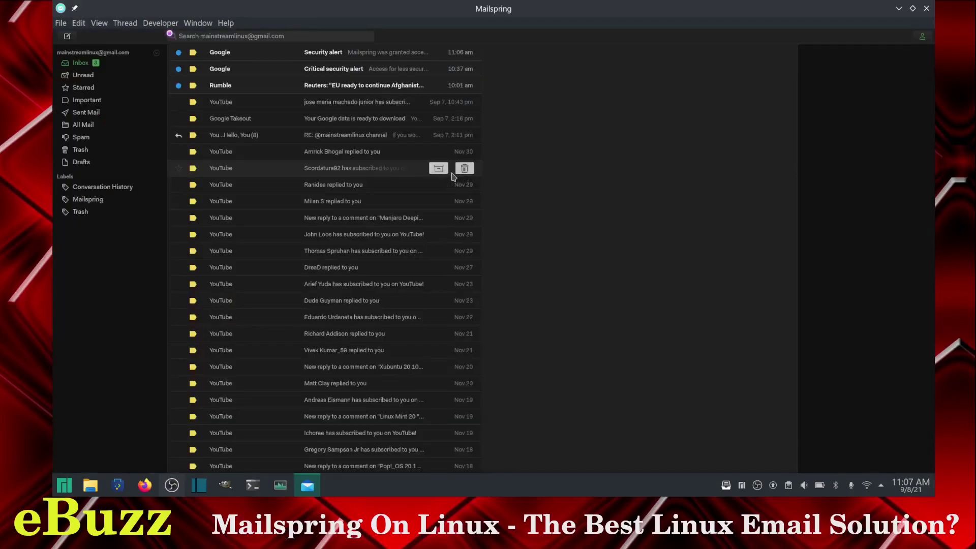
pyautogui.click(290, 54)
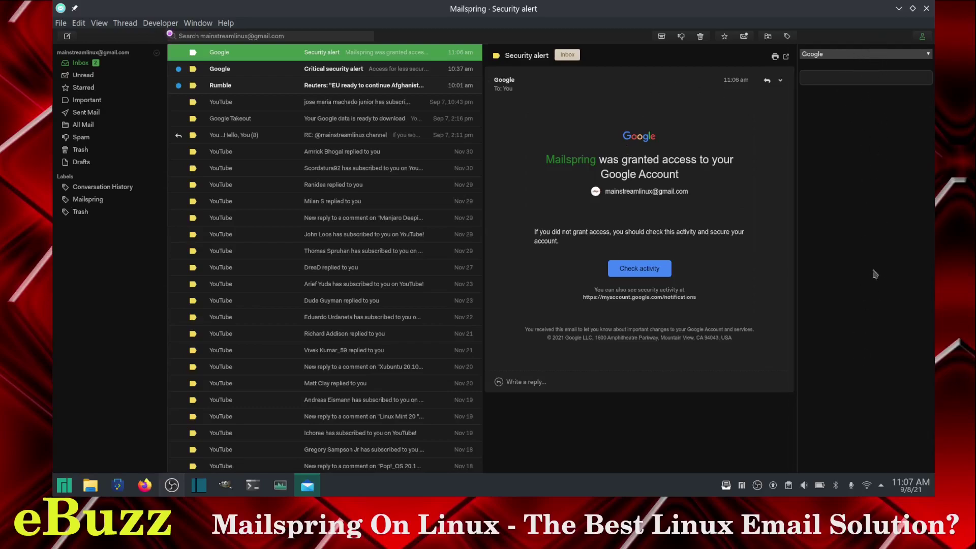
# Step: View the Critical security alert and Reuters newsletter, then hide the contact sidebar
pyautogui.click(305, 70)
pyautogui.click(305, 88)
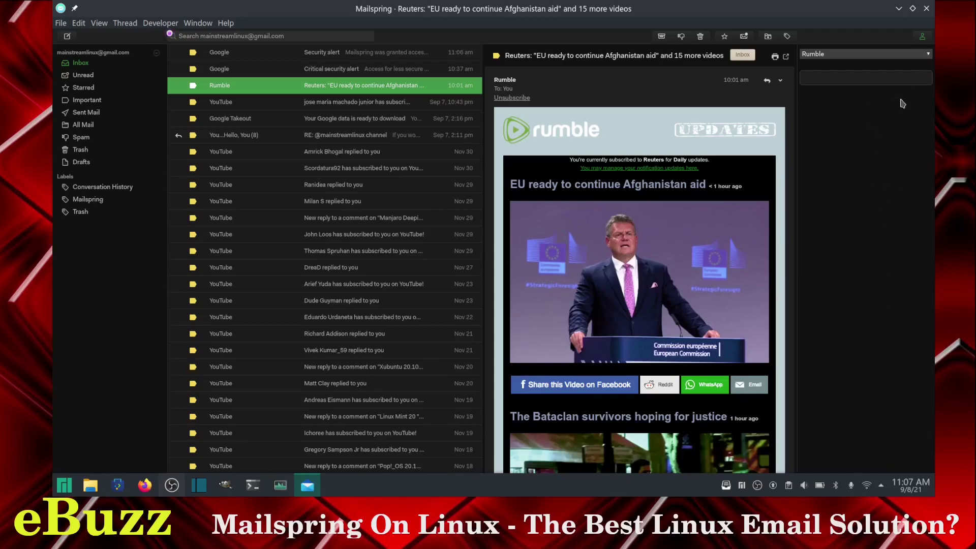
pyautogui.click(923, 40)
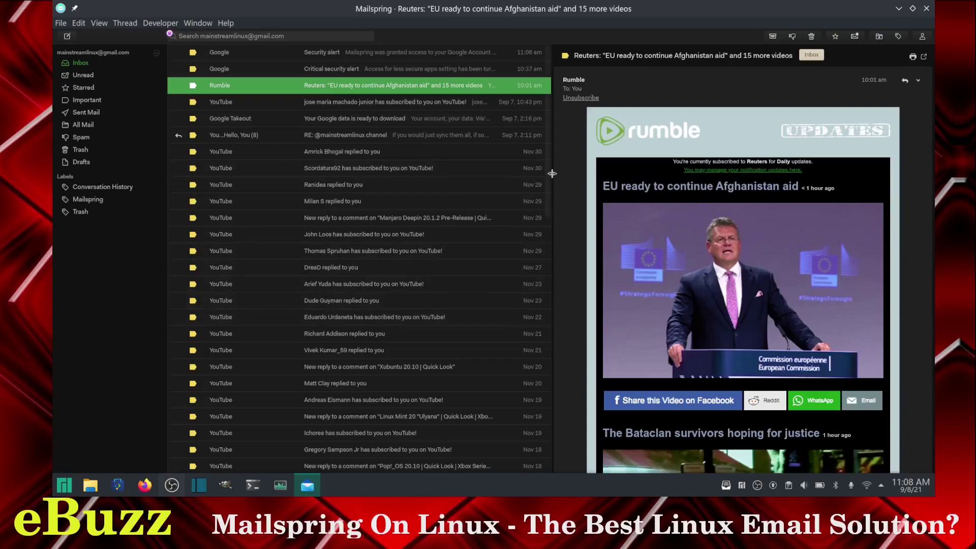
# Step: Narrow the message list to widen the reading pane, then reopen the Google Security alert
pyautogui.moveTo(553, 174); pyautogui.dragTo(344, 184)
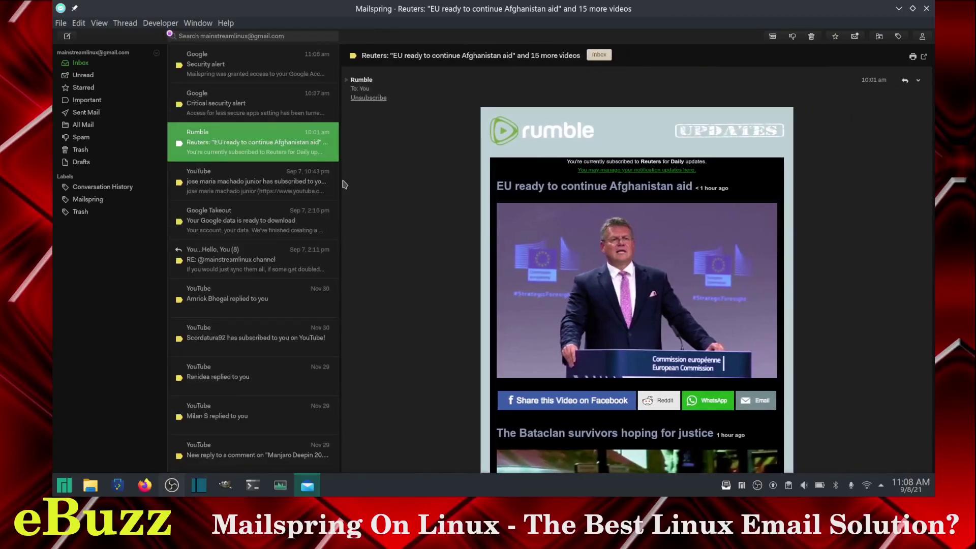
pyautogui.click(246, 74)
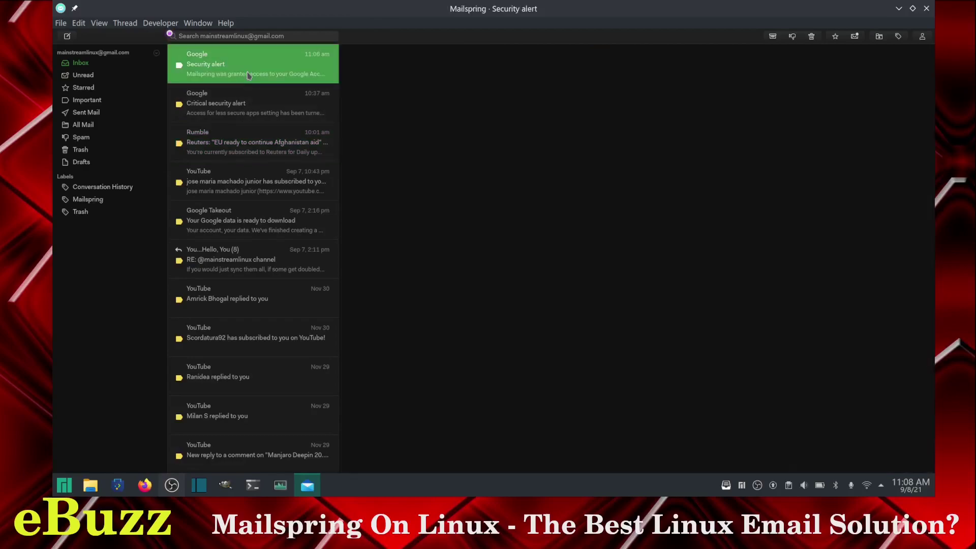
pyautogui.click(243, 104)
pyautogui.click(241, 146)
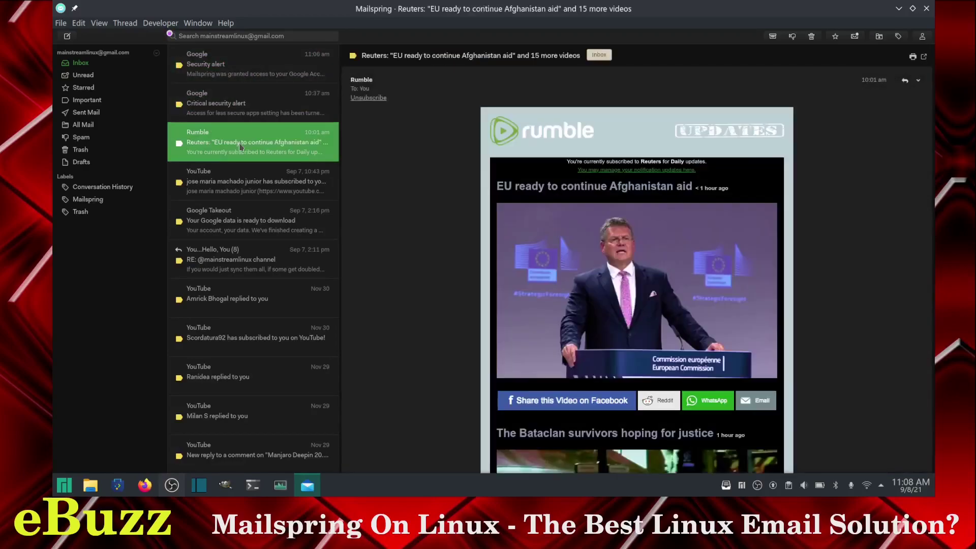
pyautogui.click(236, 93)
pyautogui.click(260, 66)
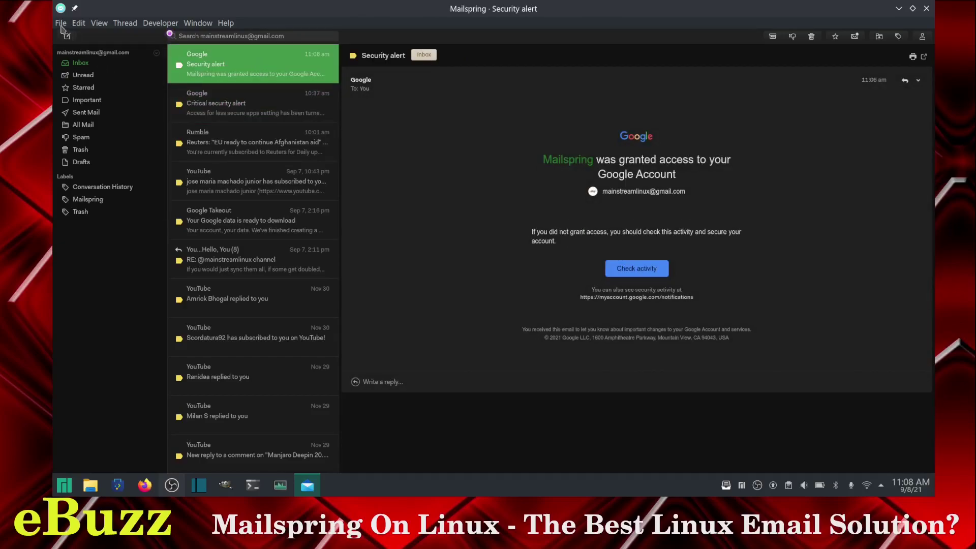
# Step: In Preferences > Appearance, drag the Scaling slider right to enlarge the interface
pyautogui.click(62, 23)
pyautogui.moveTo(77, 25)
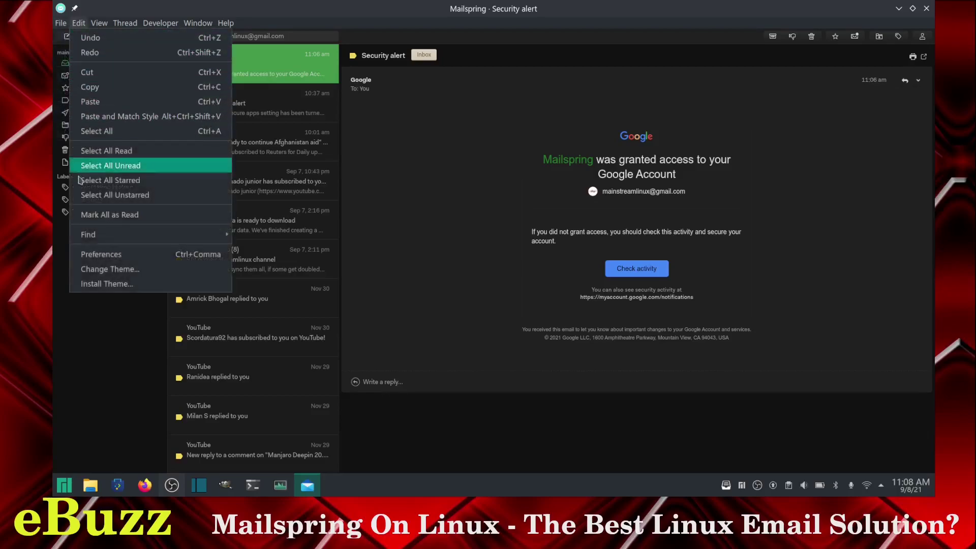
pyautogui.click(85, 257)
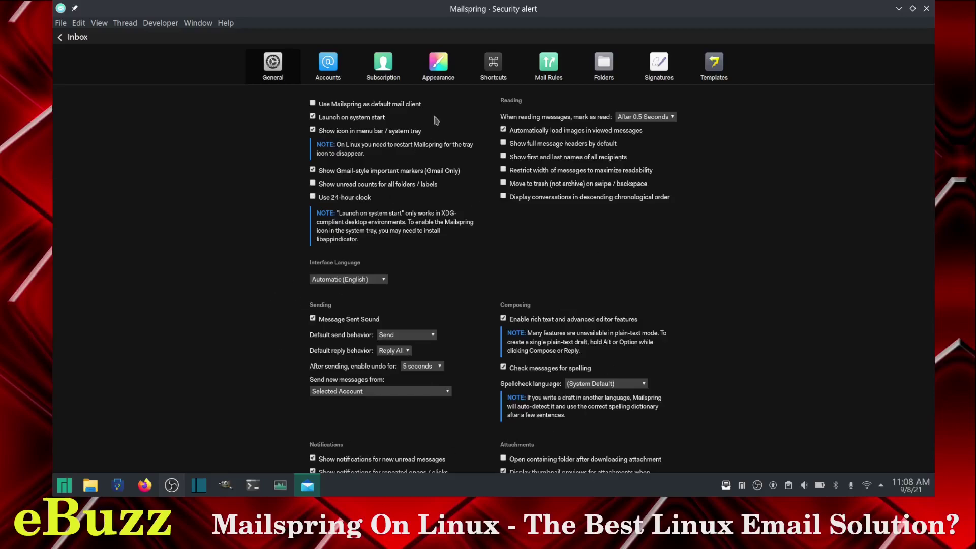
pyautogui.click(438, 70)
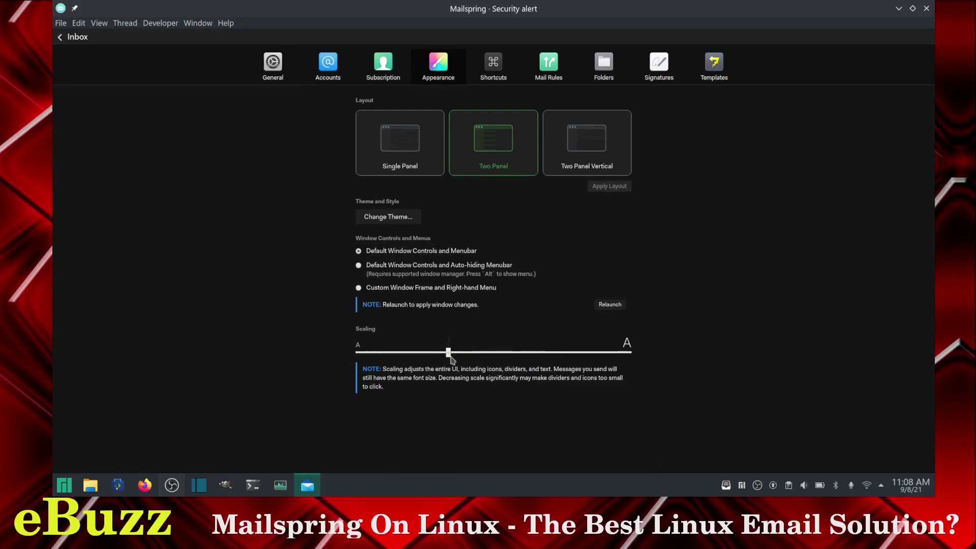
pyautogui.moveTo(450, 358); pyautogui.dragTo(569, 403)
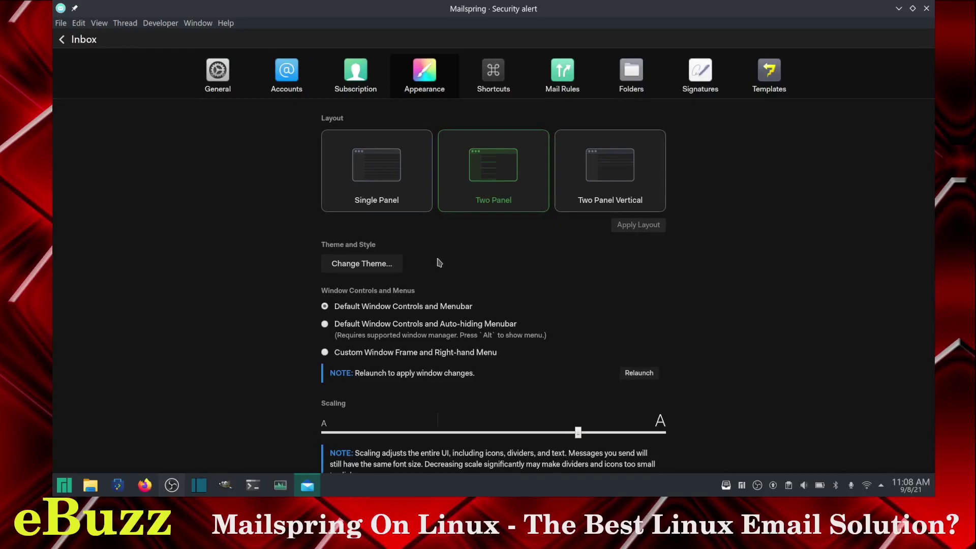
# Step: Close Preferences, nudge the list divider, then reopen Preferences to browse Accounts and Subscription
pyautogui.click(70, 40)
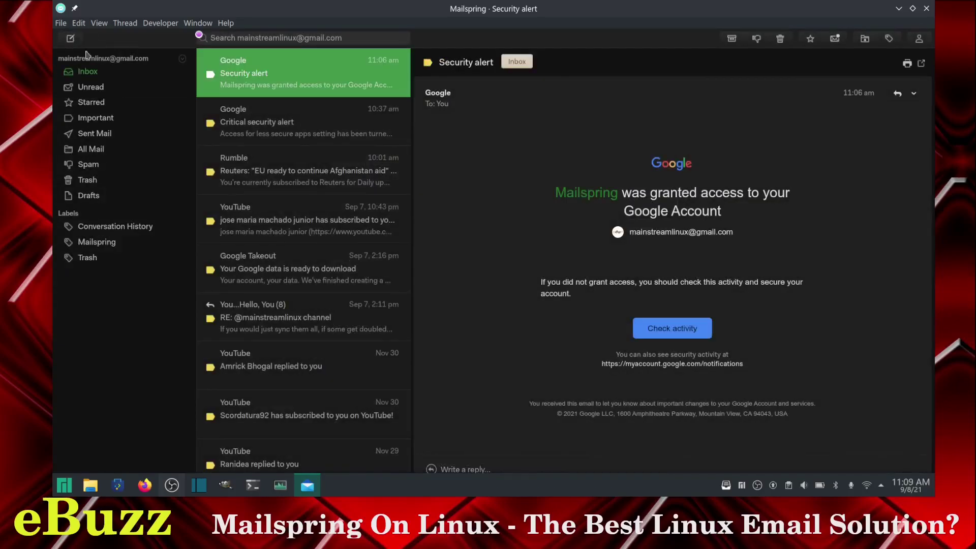
pyautogui.moveTo(409, 202); pyautogui.dragTo(397, 203)
pyautogui.click(79, 23)
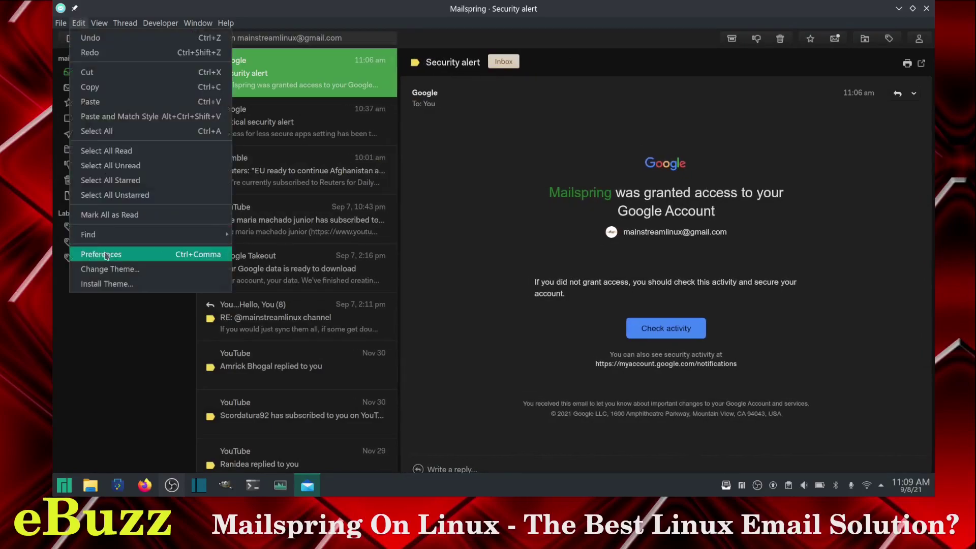
pyautogui.click(105, 255)
pyautogui.click(285, 81)
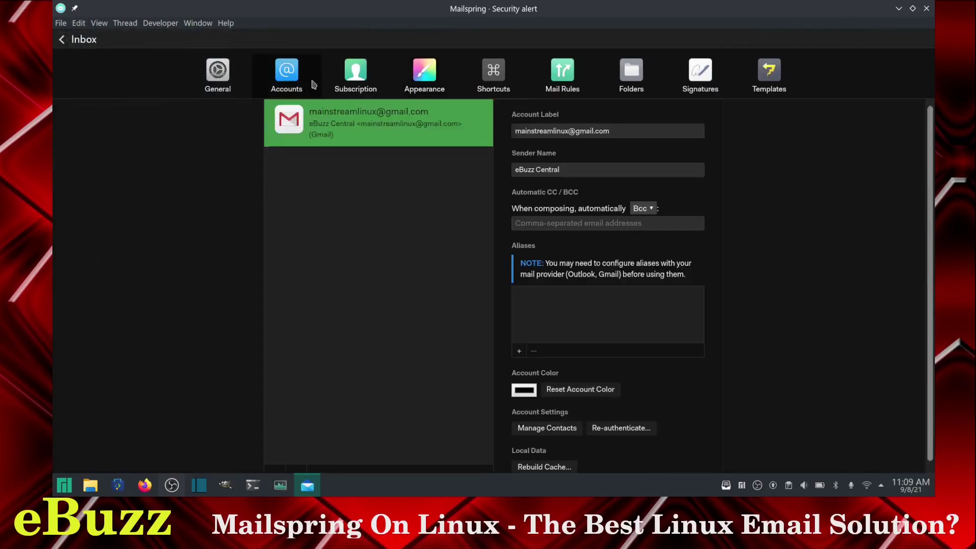
pyautogui.click(356, 81)
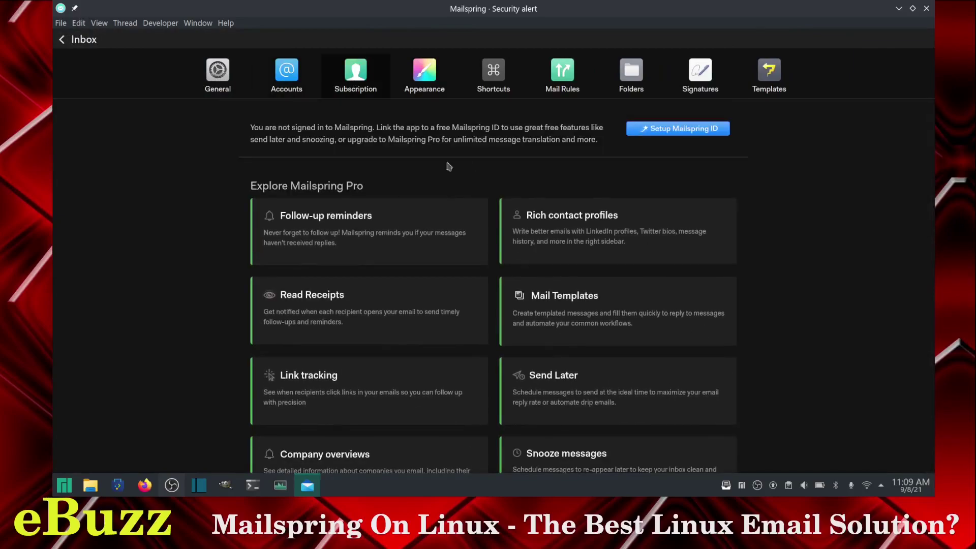
pyautogui.click(426, 76)
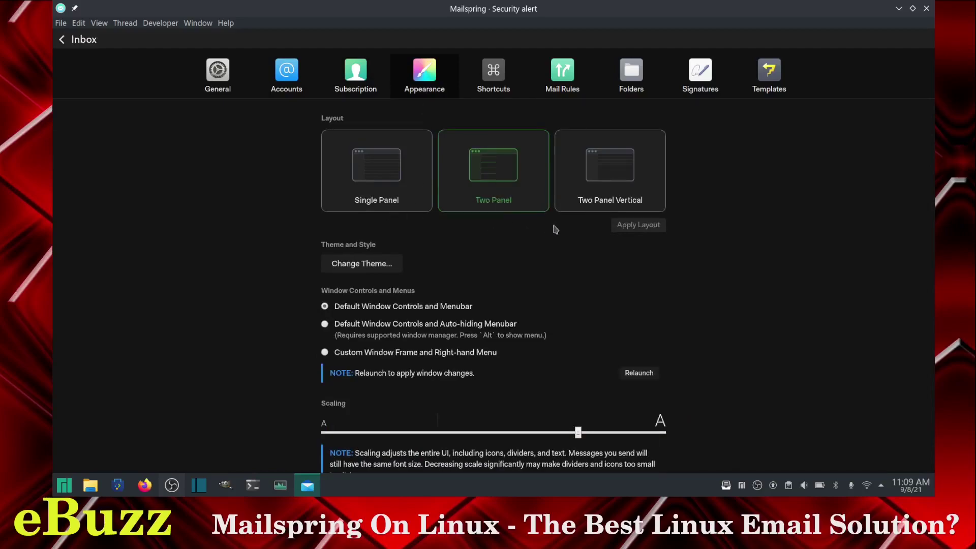
# Step: Apply the Two Panel Vertical layout and open the Security alert email
pyautogui.click(594, 199)
pyautogui.click(641, 225)
pyautogui.click(370, 62)
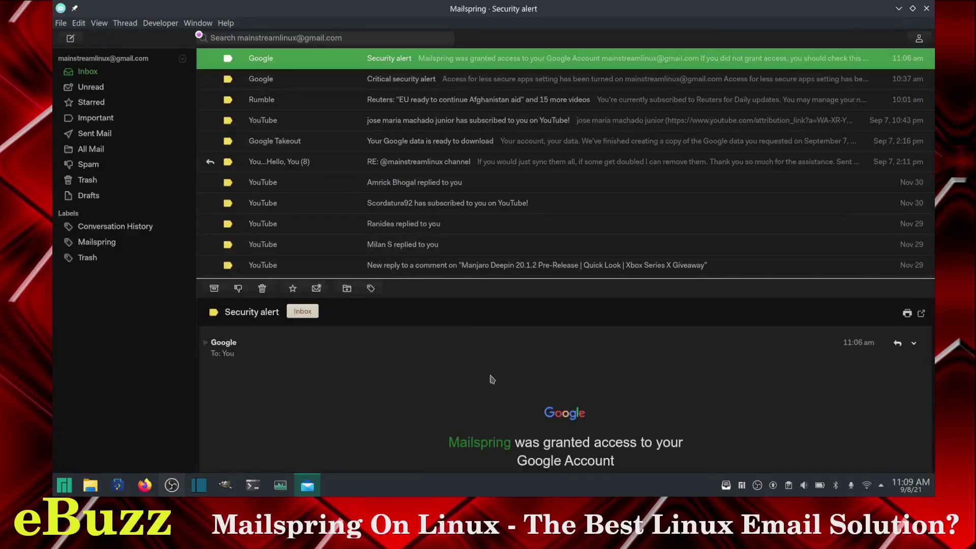
pyautogui.scroll(-5, 489, 395)
pyautogui.scroll(5, 480, 397)
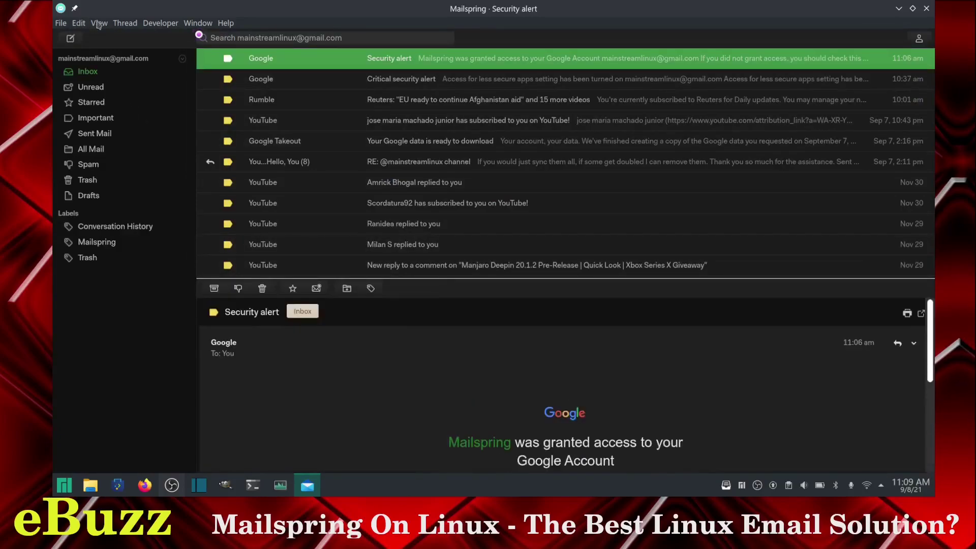
# Step: Reopen the Preferences window from the Edit menu
pyautogui.click(60, 23)
pyautogui.moveTo(78, 23)
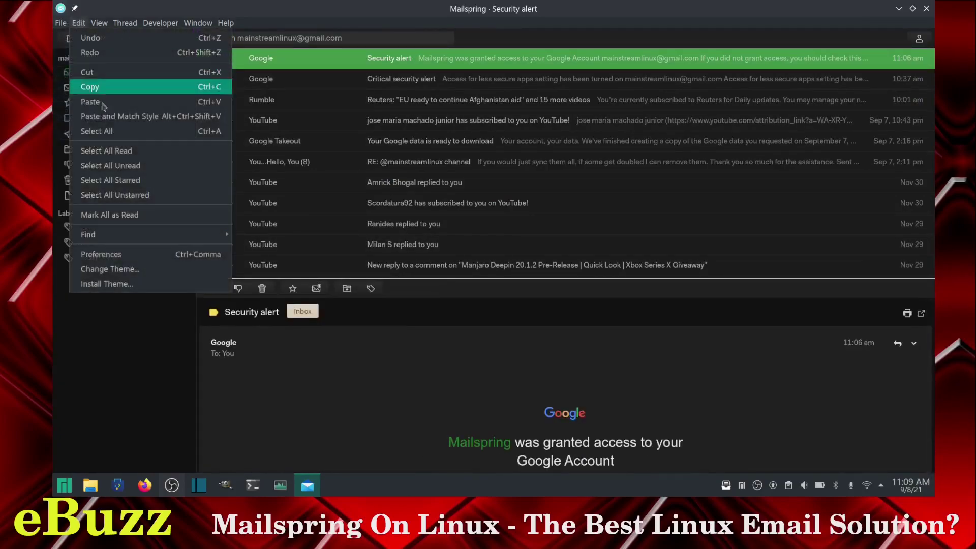
pyautogui.click(114, 255)
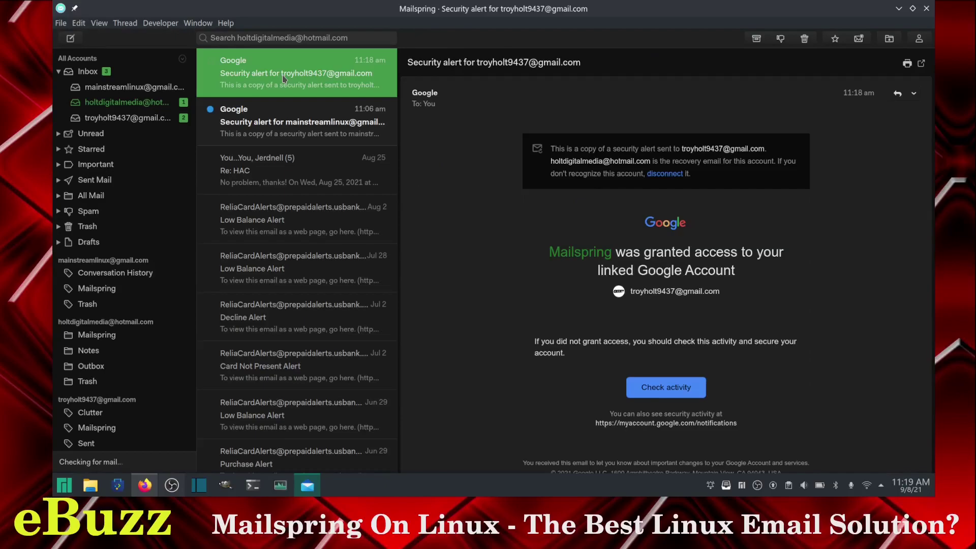
# Step: Show the All Accounts inbox, then only the first Gmail account's inbox
pyautogui.click(88, 74)
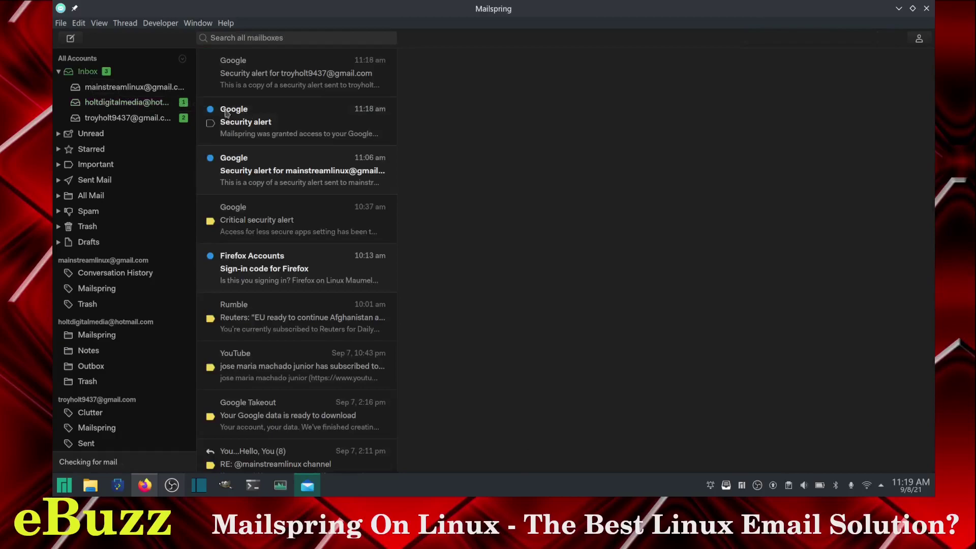
pyautogui.click(108, 88)
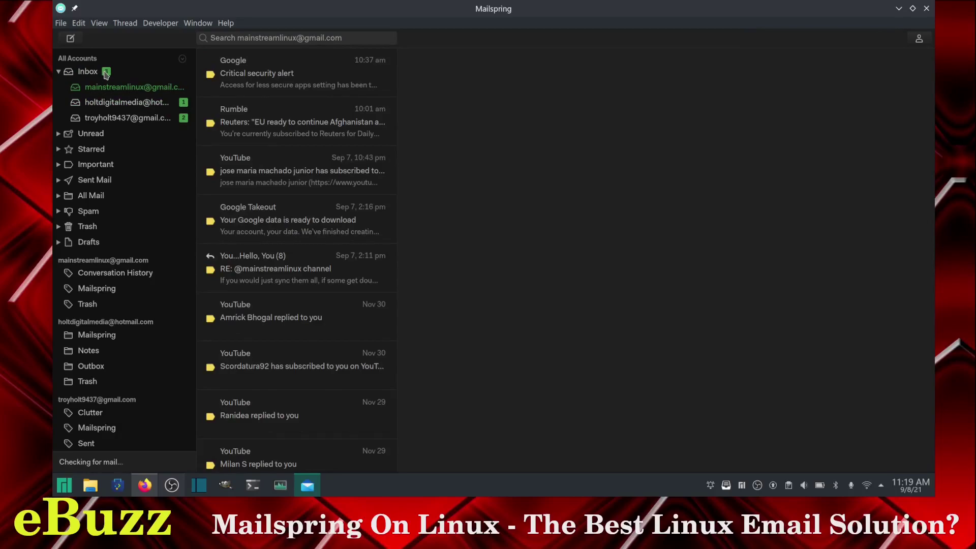
pyautogui.click(79, 23)
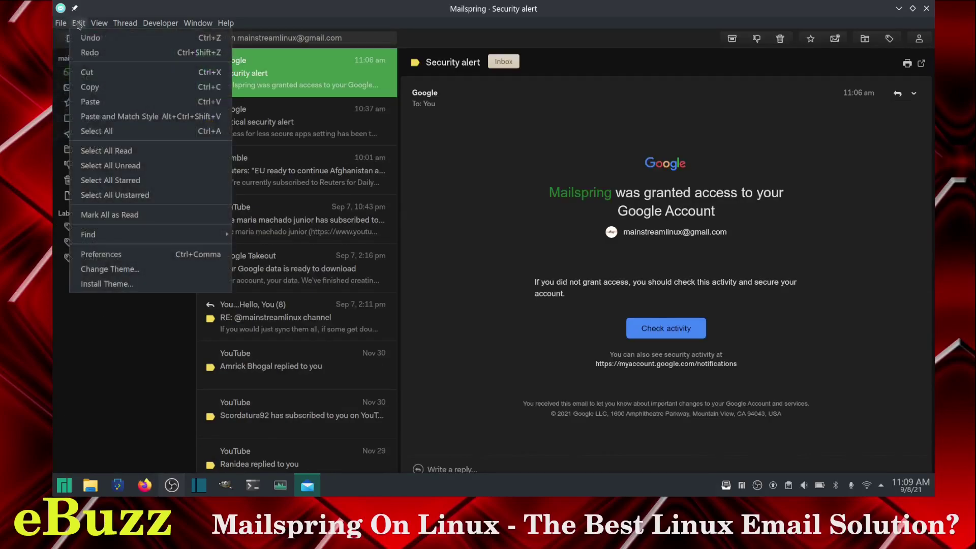
# Step: In Preferences > Signatures, enter the owner's full name and title 'Owner: Advanced Mobile Promotions and eBuzz'
pyautogui.click(100, 253)
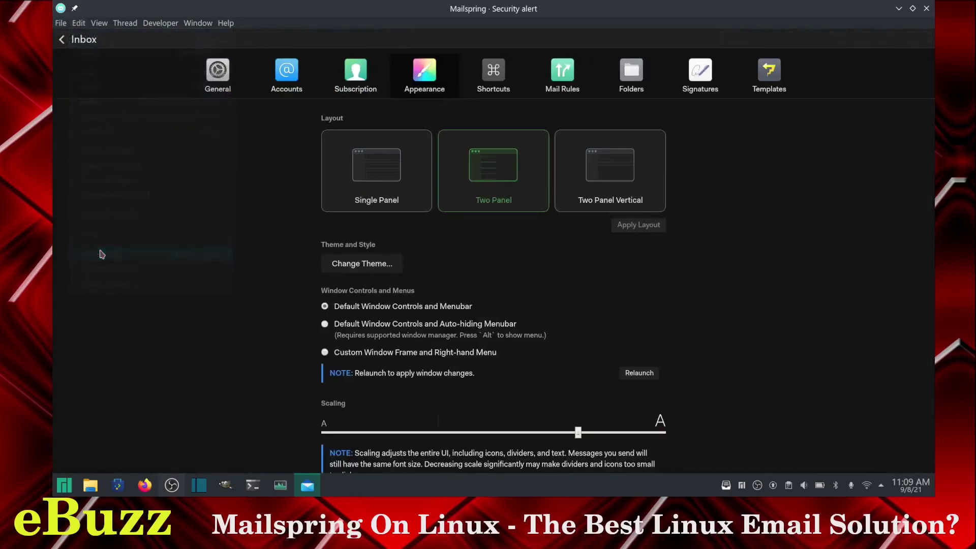
pyautogui.click(697, 76)
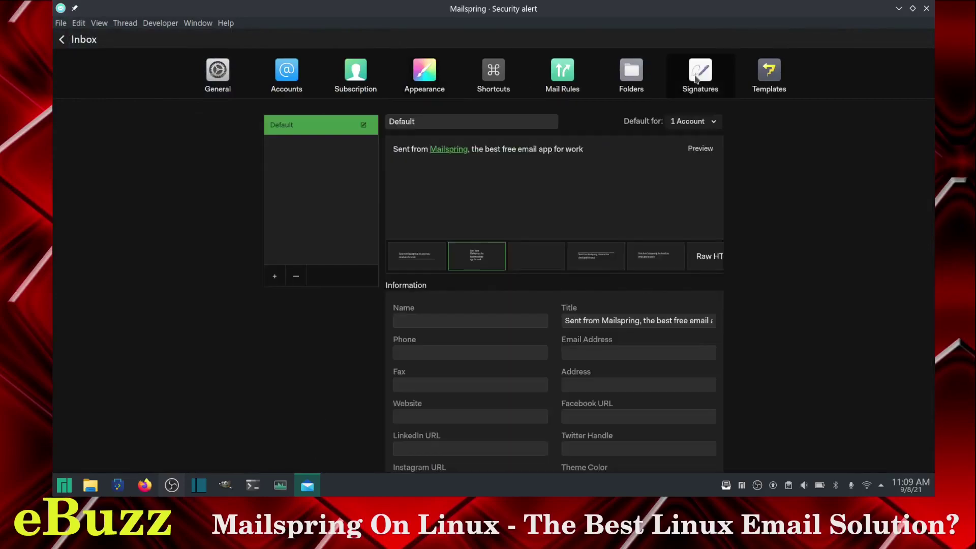
pyautogui.click(452, 322)
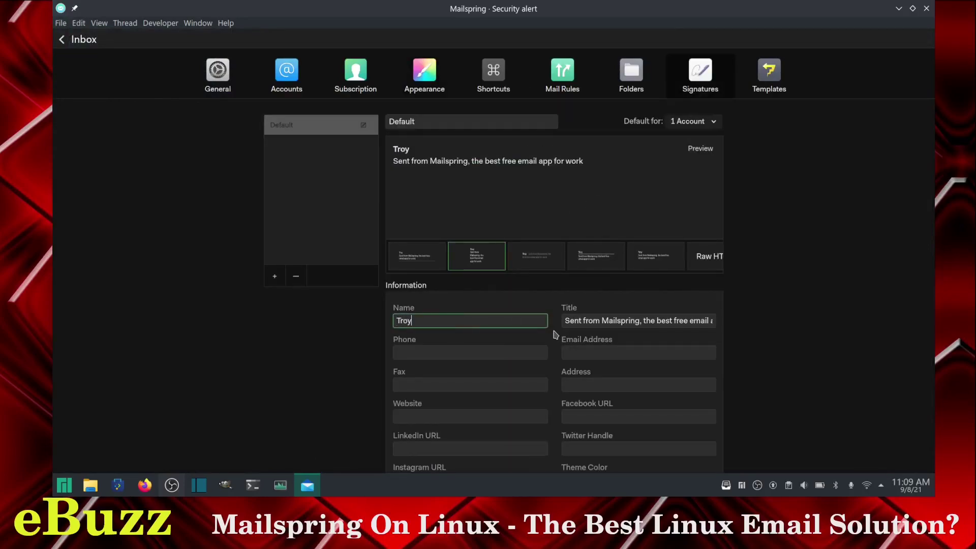
pyautogui.press('Tab')
pyautogui.click(454, 351)
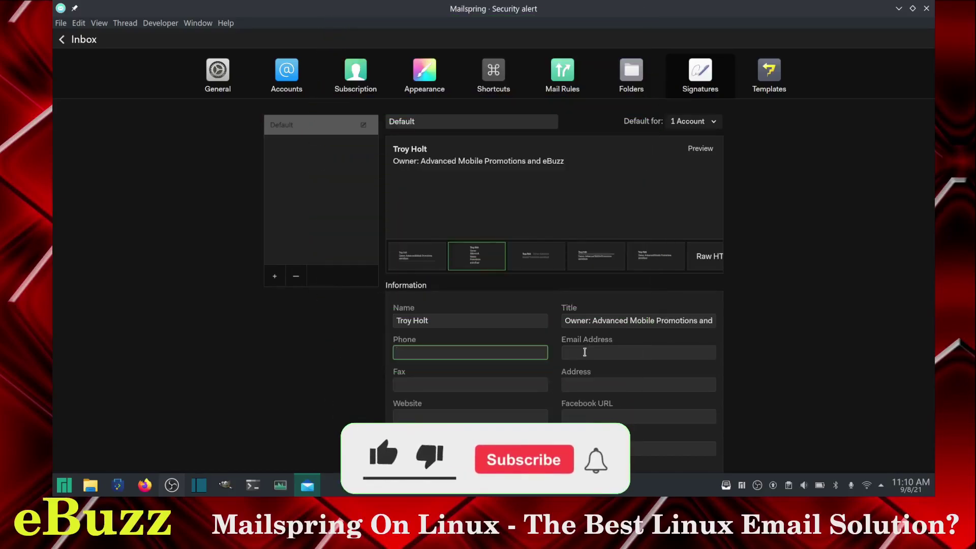
# Step: Fill in the Gmail e-mail address and append ' Central' to the signature title
pyautogui.click(585, 352)
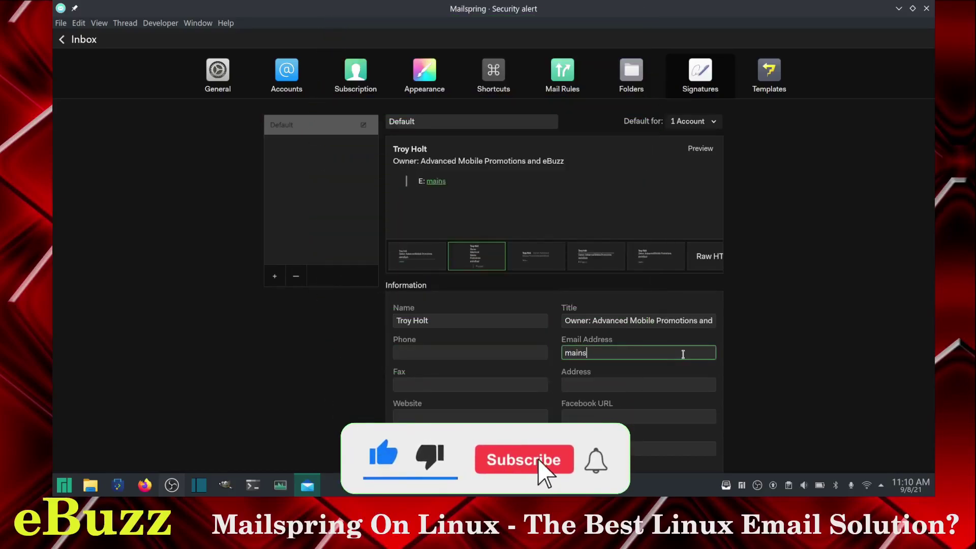
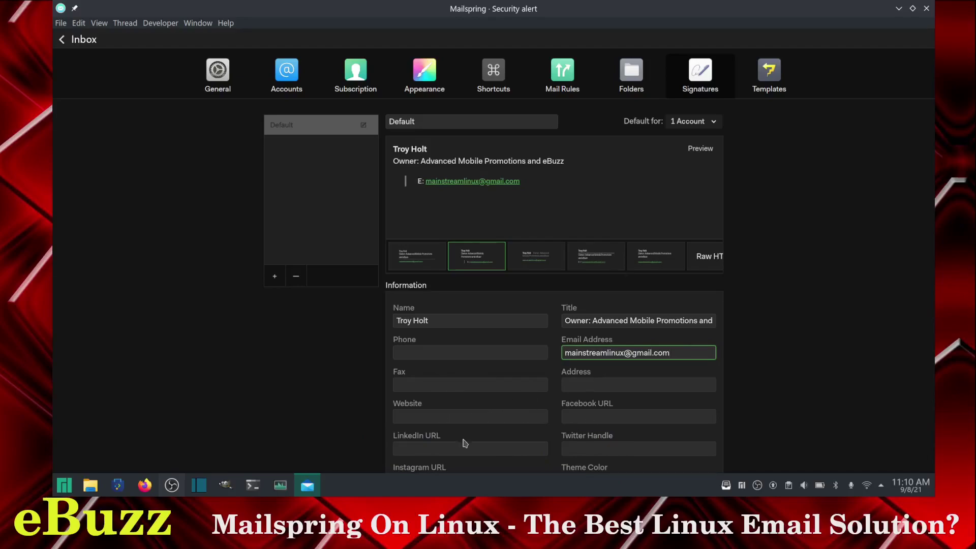
pyautogui.scroll(-2, 584, 438)
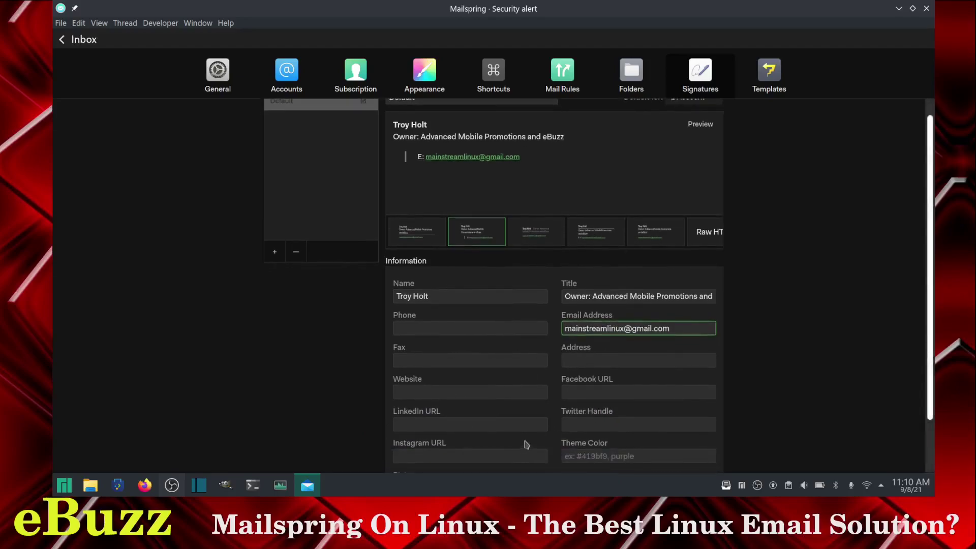
pyautogui.scroll(2, 526, 445)
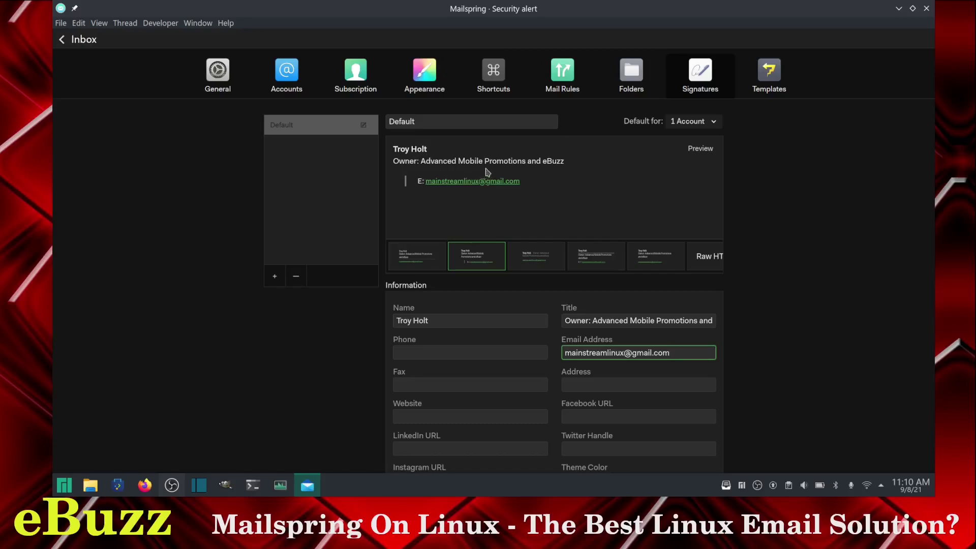
pyautogui.click(682, 320)
pyautogui.press('End')
pyautogui.write('Central')
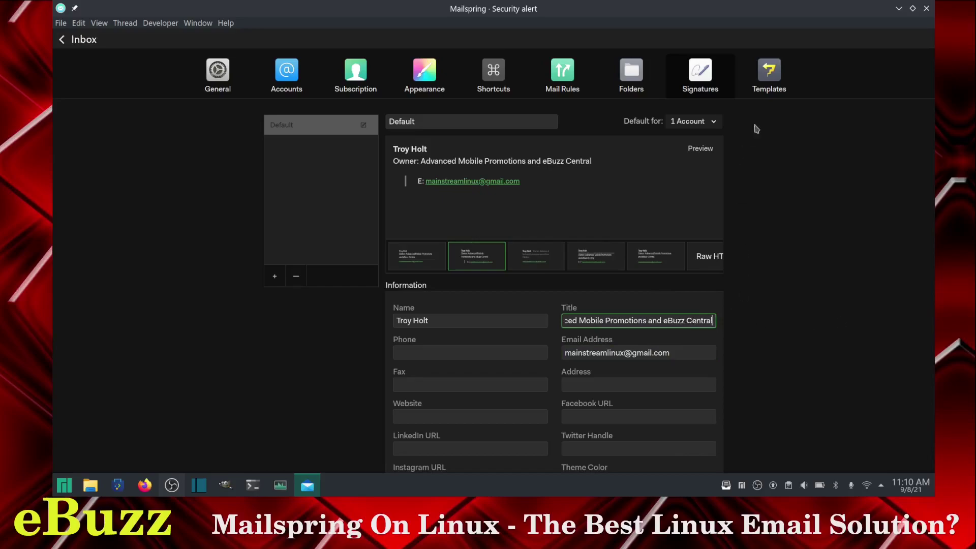
# Step: Browse the Templates, Folders and Gmail Shortcuts preferences, then return to the Appearance page
pyautogui.click(772, 76)
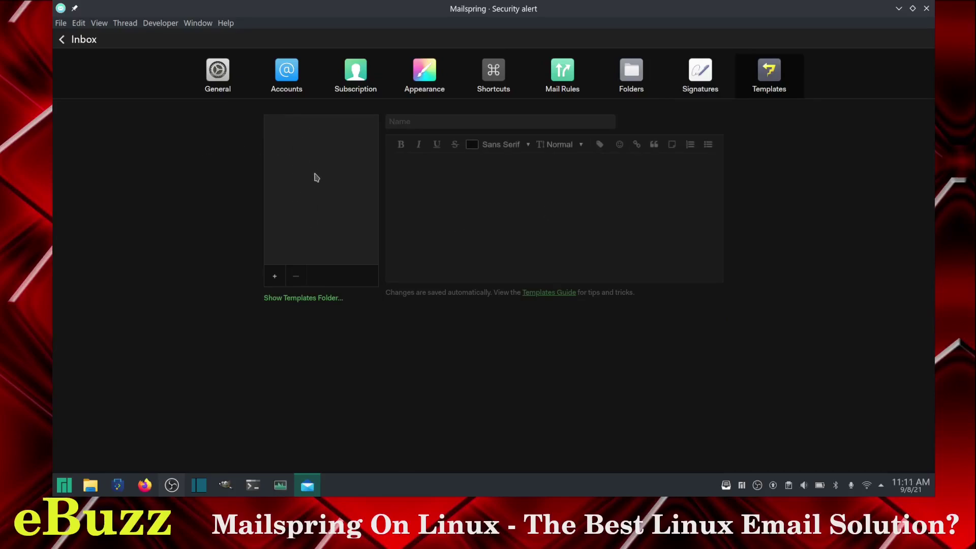
pyautogui.click(636, 80)
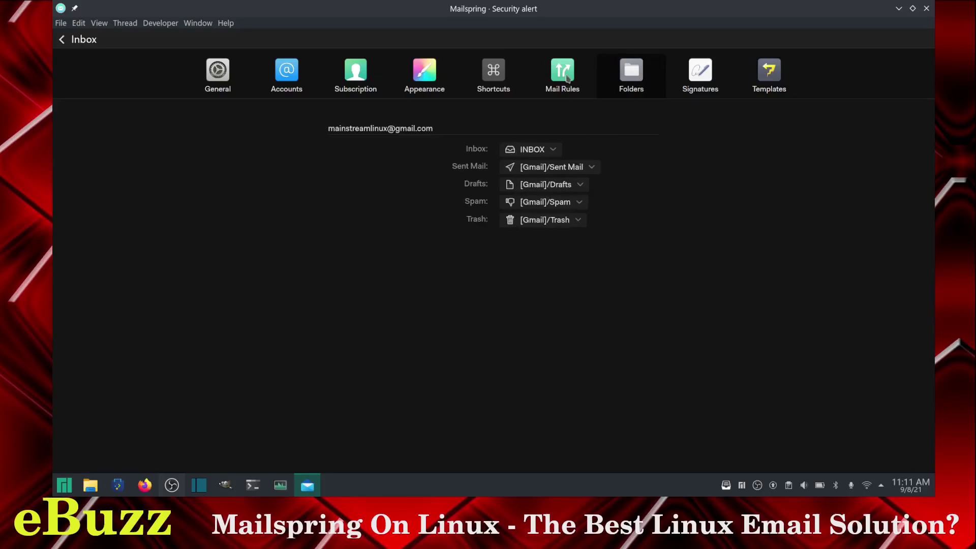
pyautogui.click(493, 80)
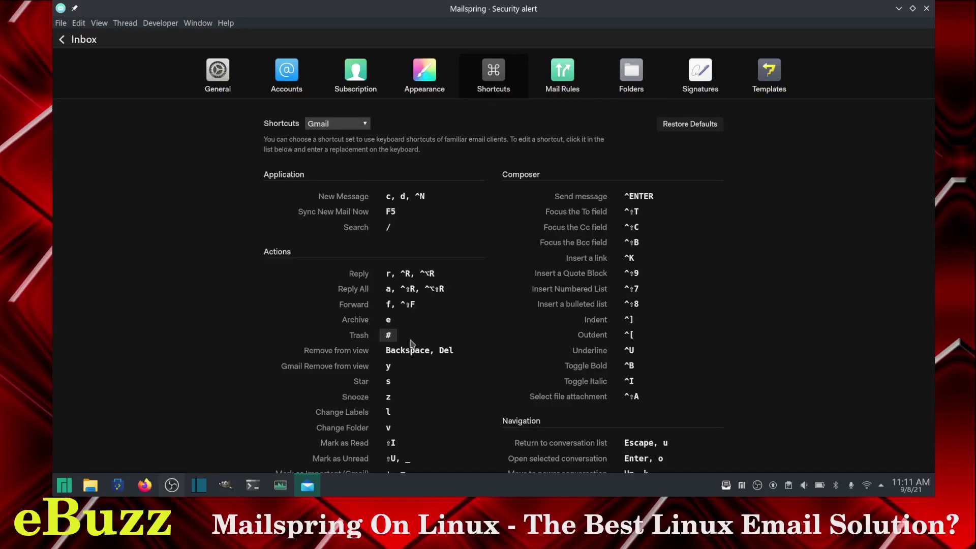
pyautogui.click(426, 84)
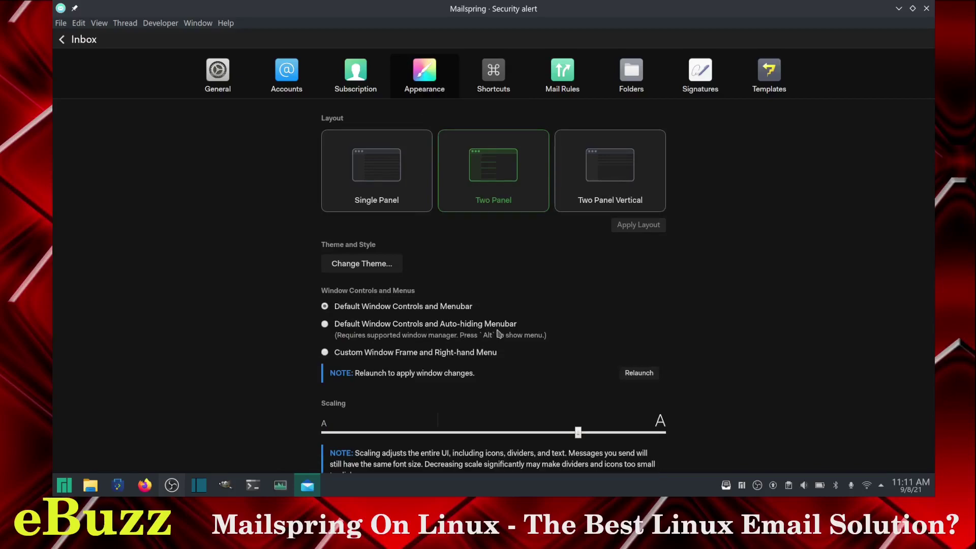
# Step: Try the Darkside theme from the Change Theme picker and close it
pyautogui.click(351, 268)
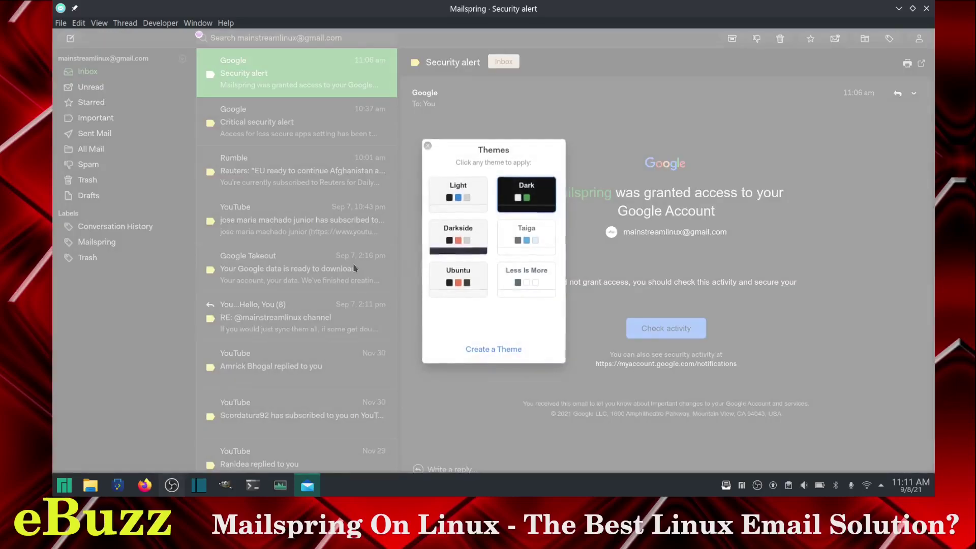
pyautogui.click(461, 230)
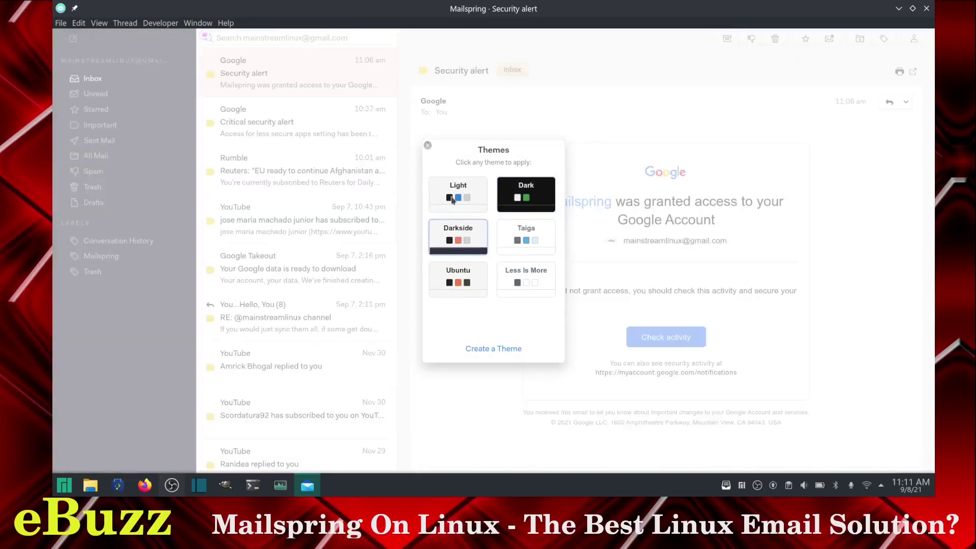
pyautogui.click(427, 146)
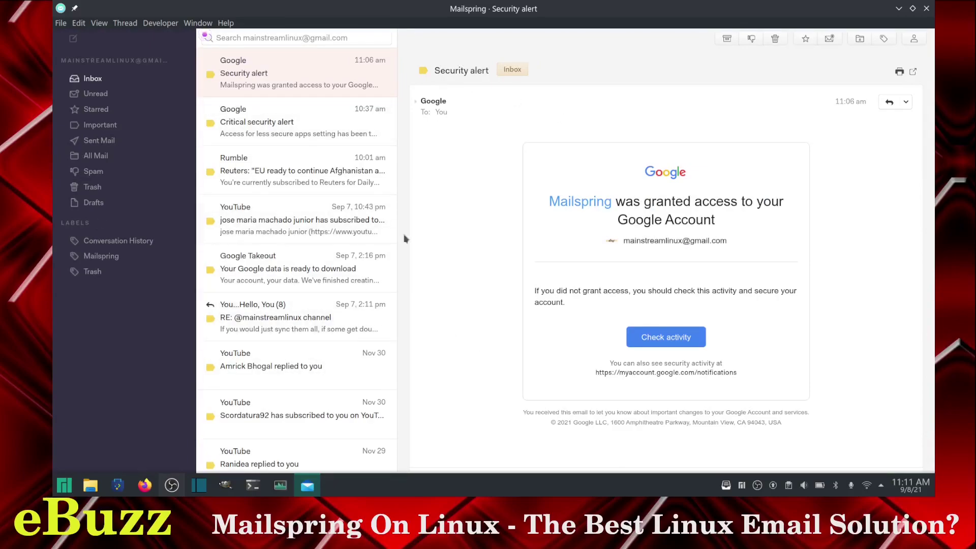
# Step: Use Edit > Change Theme to apply the Dark theme and close the picker
pyautogui.click(82, 25)
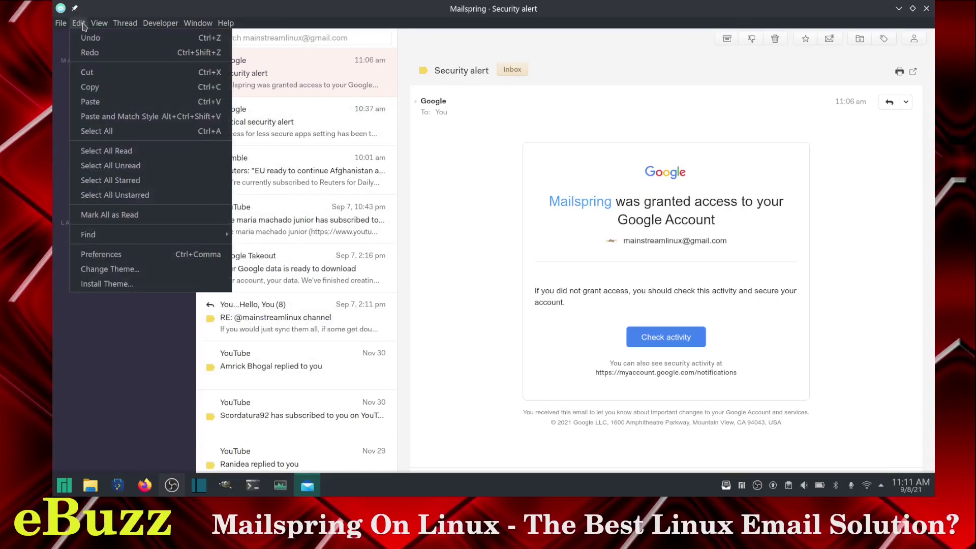
pyautogui.click(110, 269)
pyautogui.click(526, 196)
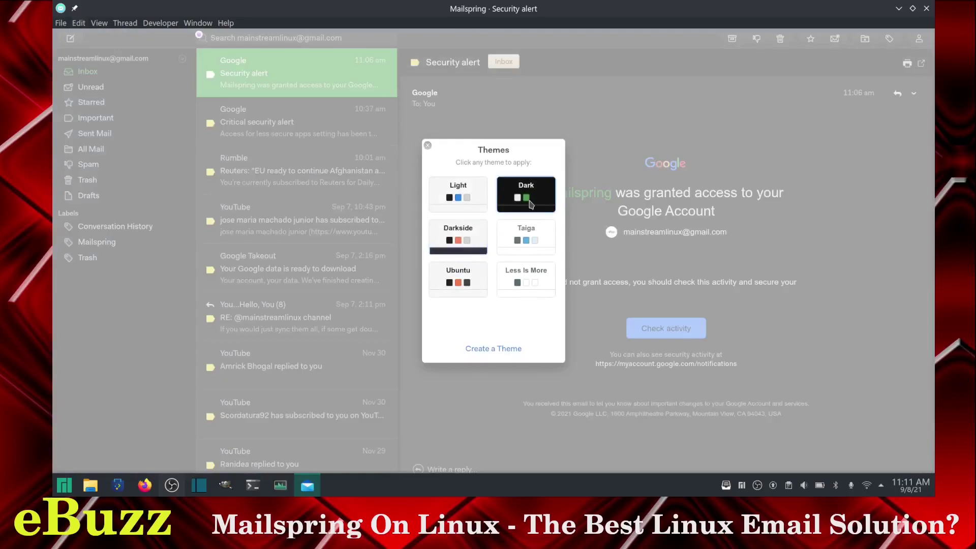
pyautogui.click(428, 146)
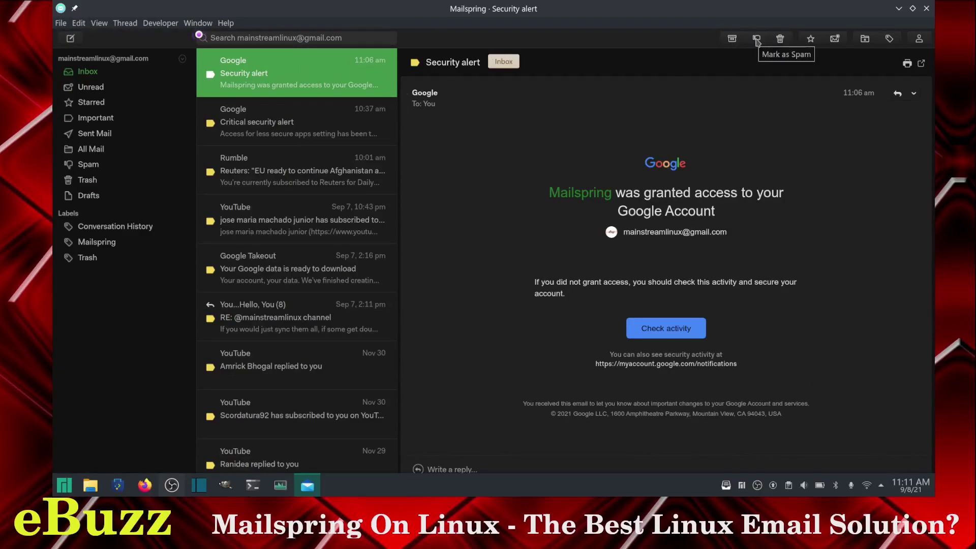
# Step: Trash the Security alert email, glance at the Reuters thread, and reopen Critical security alert
pyautogui.click(780, 39)
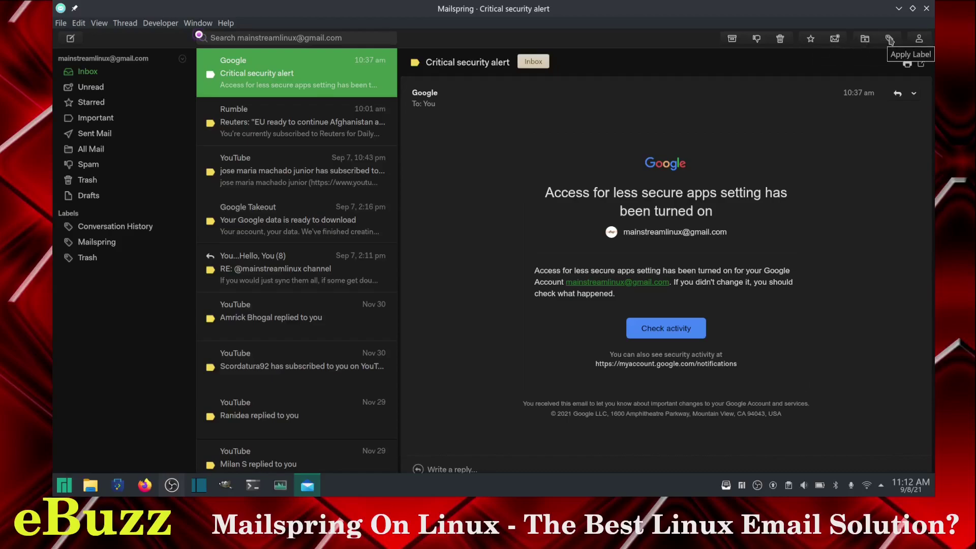
pyautogui.click(920, 41)
pyautogui.click(245, 110)
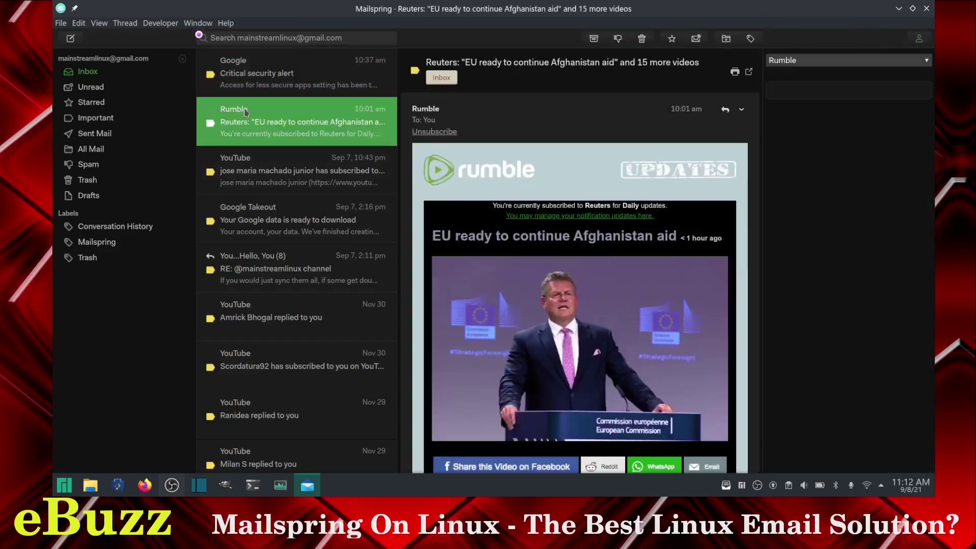
pyautogui.click(259, 85)
pyautogui.click(922, 40)
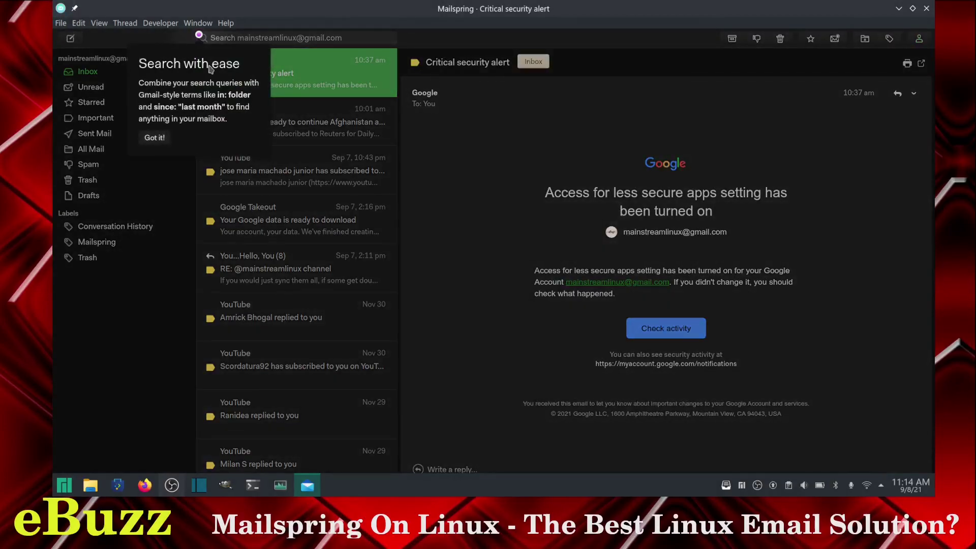
# Step: Dismiss the search tip and search the mailbox for 'google'
pyautogui.click(154, 138)
pyautogui.click(232, 37)
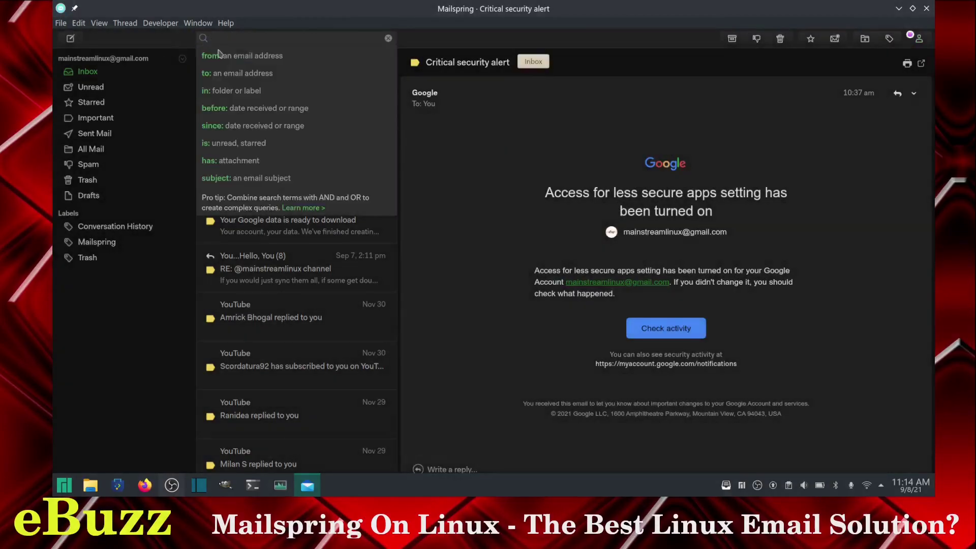
pyautogui.write('google')
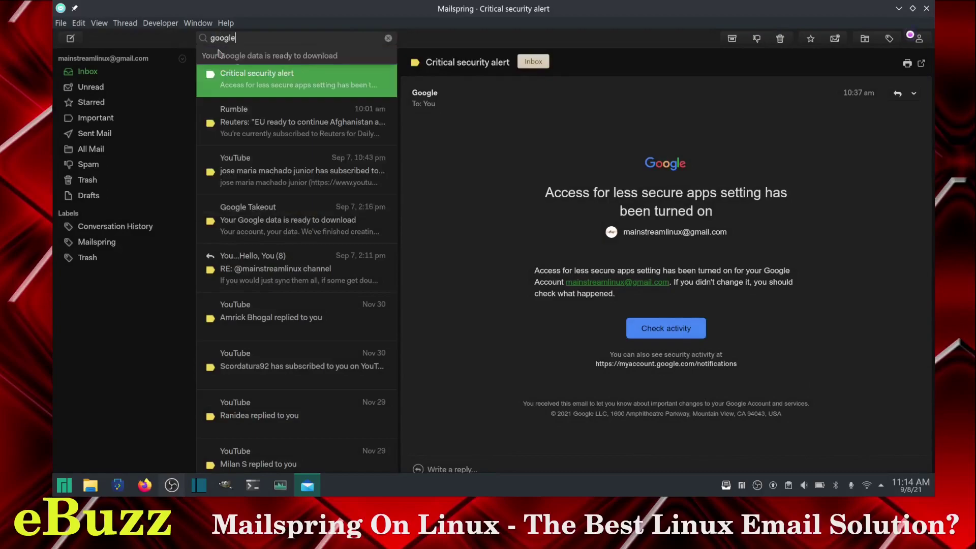
pyautogui.press('Return')
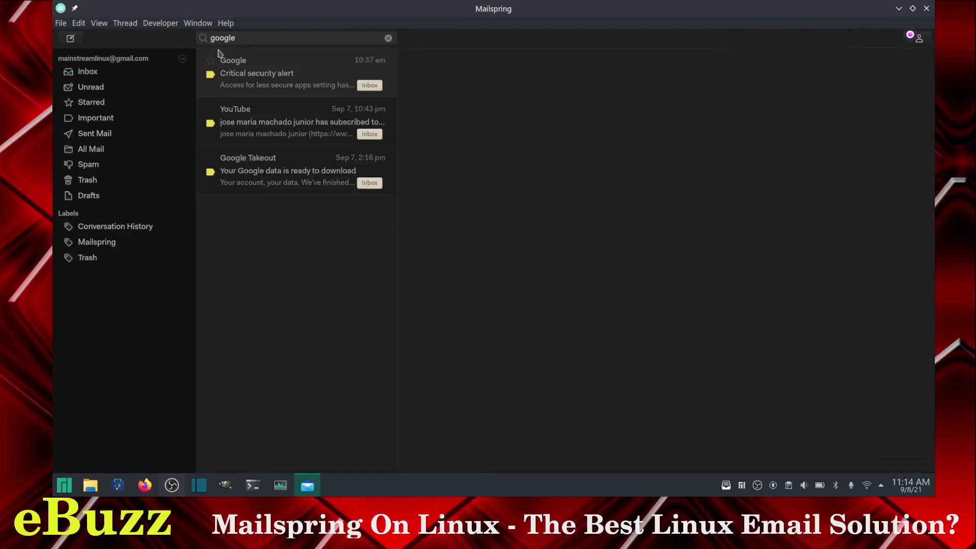
# Step: Replace the search term with 'youtube' and run the search
pyautogui.click(275, 39)
pyautogui.press('BackSpace')
pyautogui.press('BackSpace')
pyautogui.press('BackSpace')
pyautogui.press('BackSpace')
pyautogui.press('BackSpace')
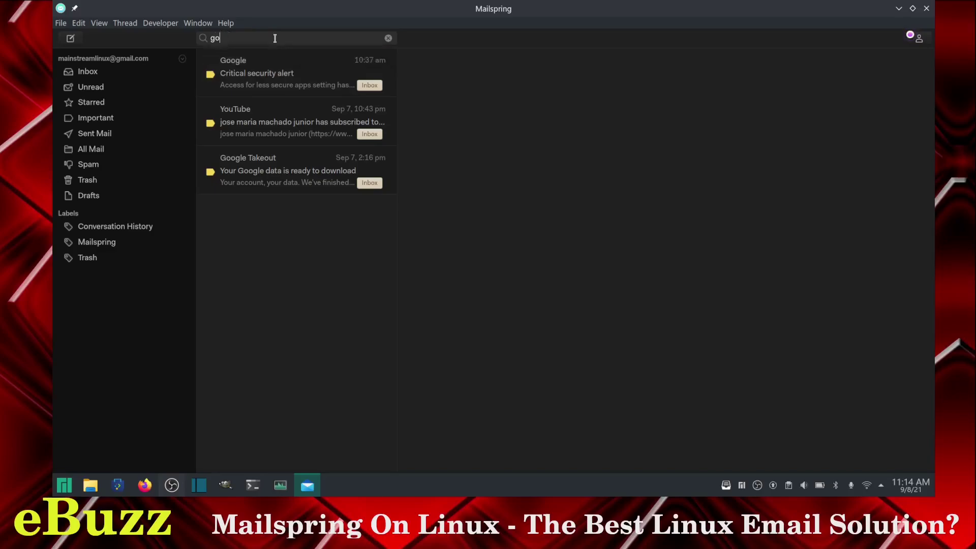
pyautogui.write('youtube')
pyautogui.press('Return')
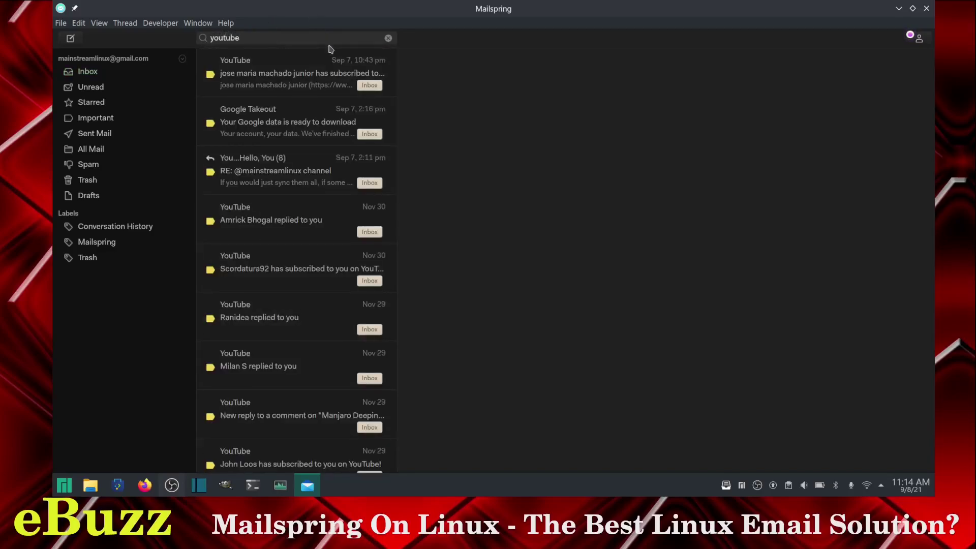
# Step: Clear the 'youtube' search and open the Critical security alert email in the full inbox
pyautogui.click(389, 37)
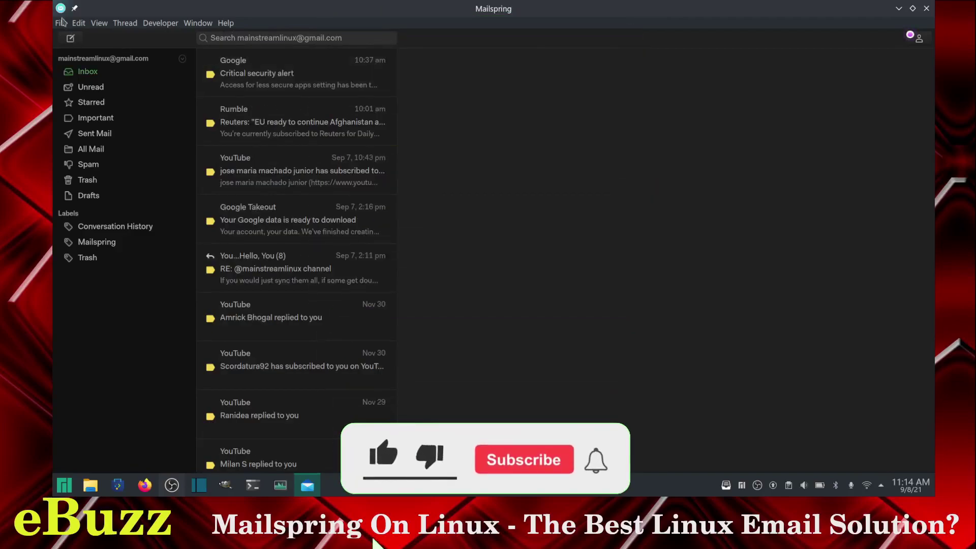
pyautogui.click(60, 21)
pyautogui.click(265, 76)
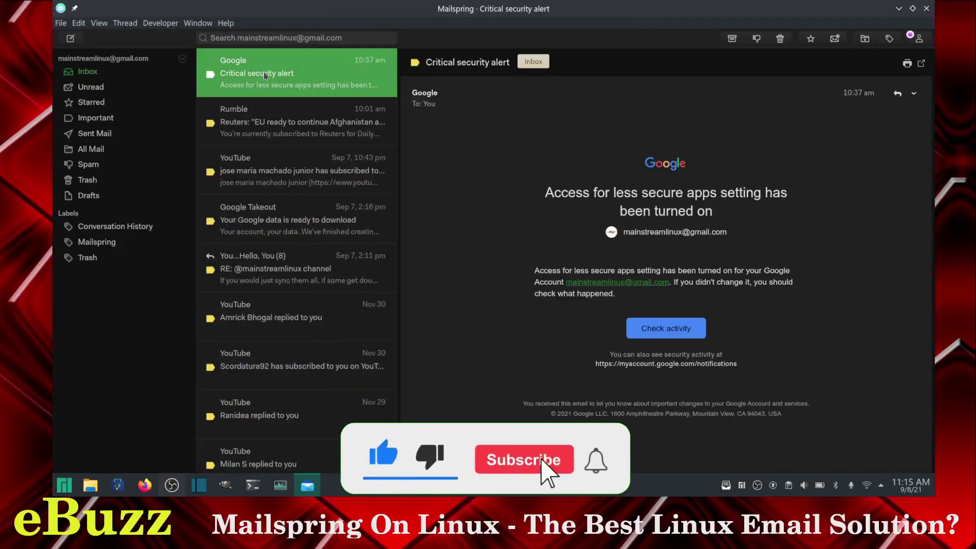